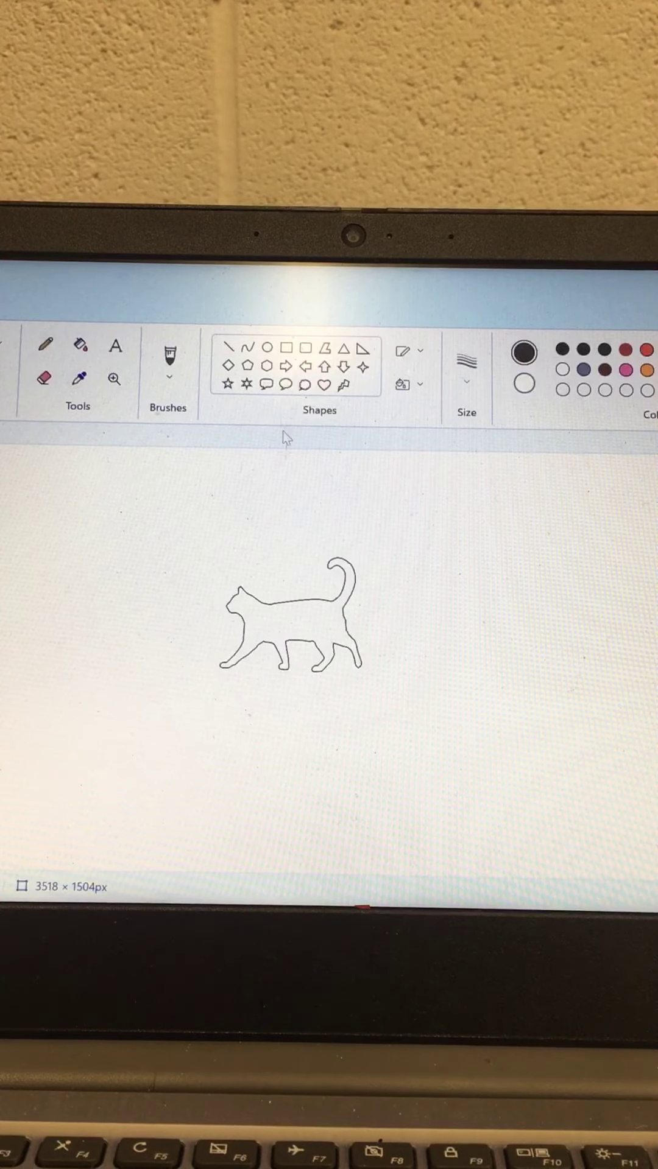
- Draw a tall narrow rectangle vertically through the cat, from above its back to below its feet
click(286, 353)
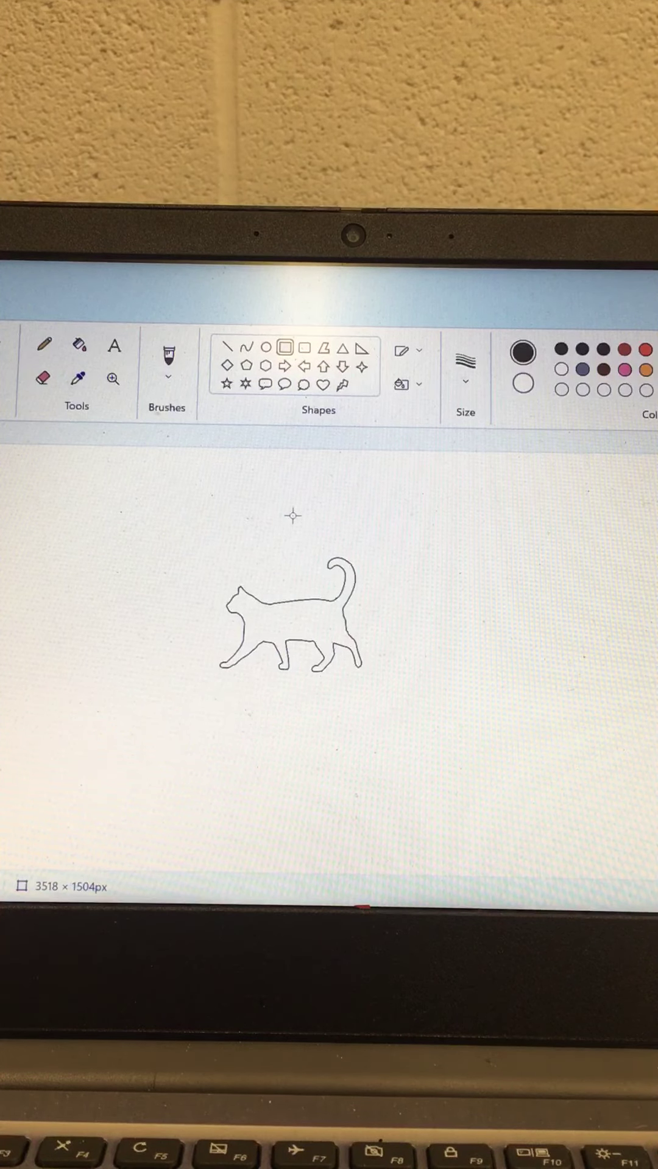
drag(292, 515, 299, 748)
drag(296, 605, 301, 605)
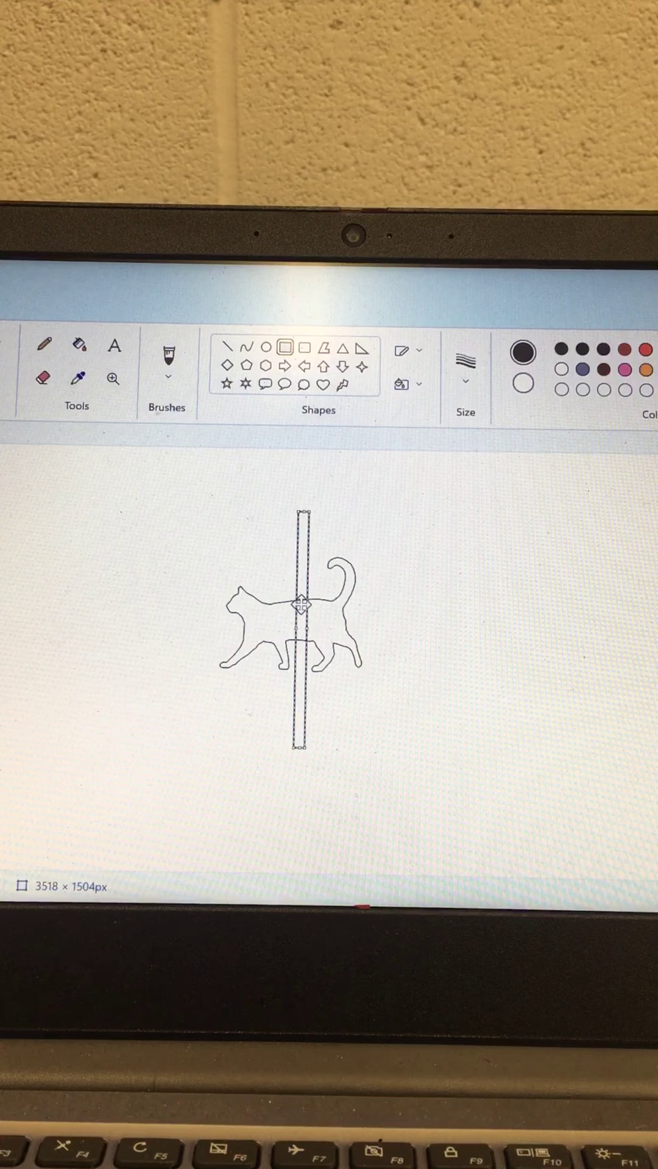
click(213, 513)
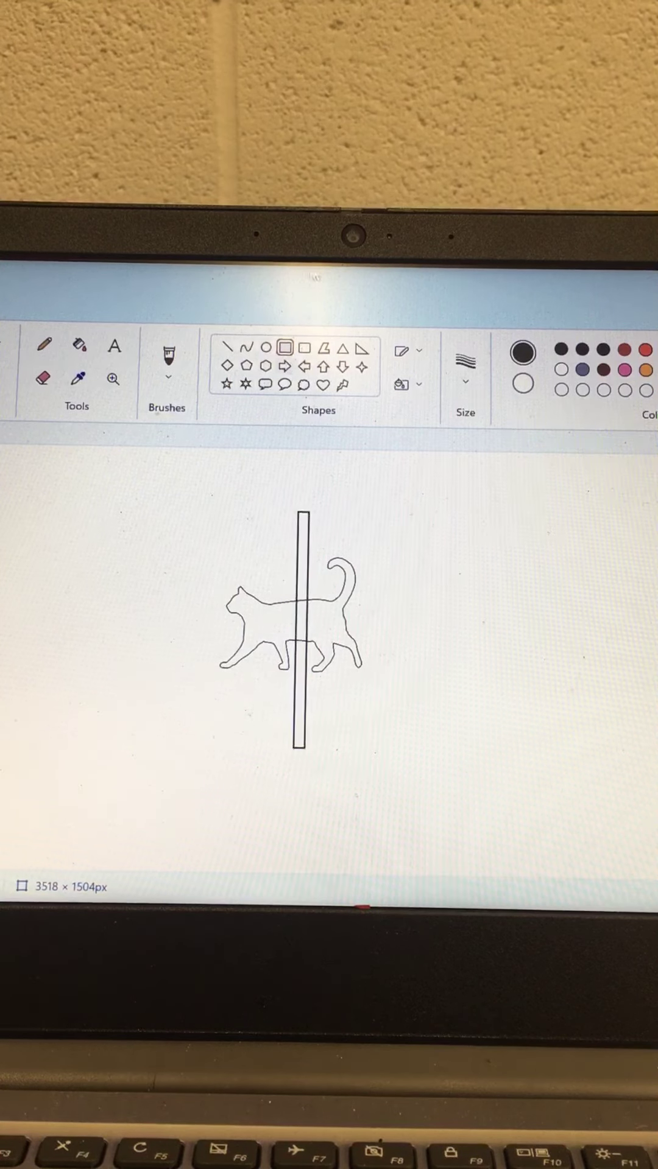
- Draw a large circle around the cat and bar, then a smaller concentric circle inside it
click(266, 347)
drag(160, 491, 442, 781)
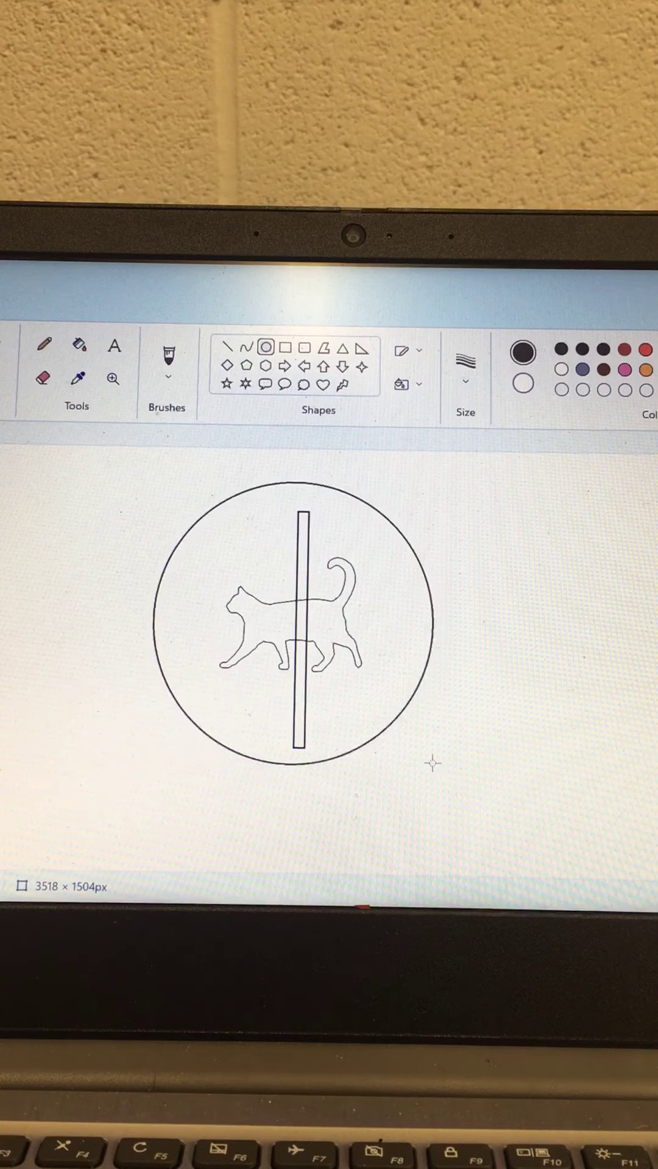
mouse_move(338, 629)
mouse_down()
mouse_move(363, 653)
mouse_move(347, 643)
mouse_up()
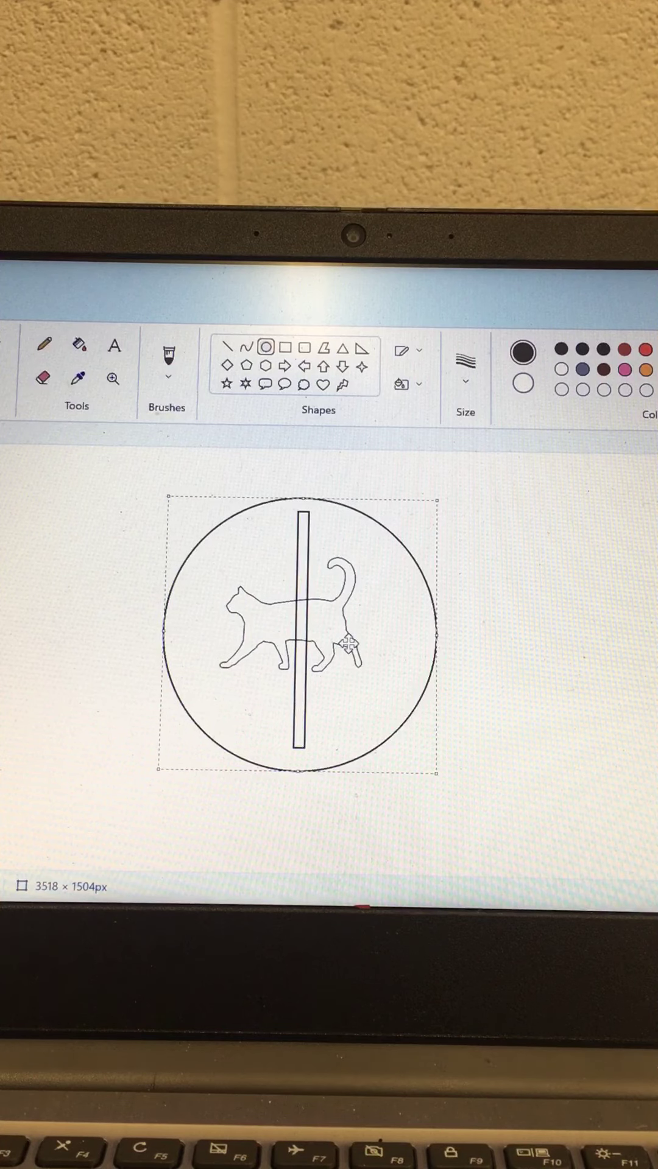
click(535, 600)
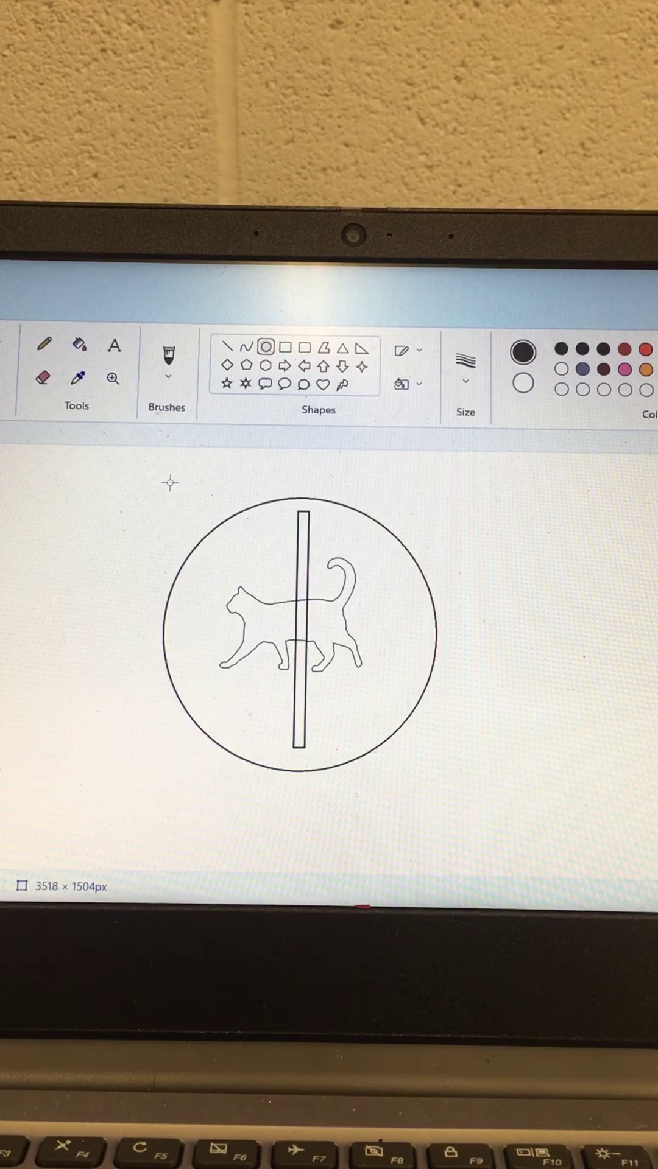
drag(169, 483, 402, 731)
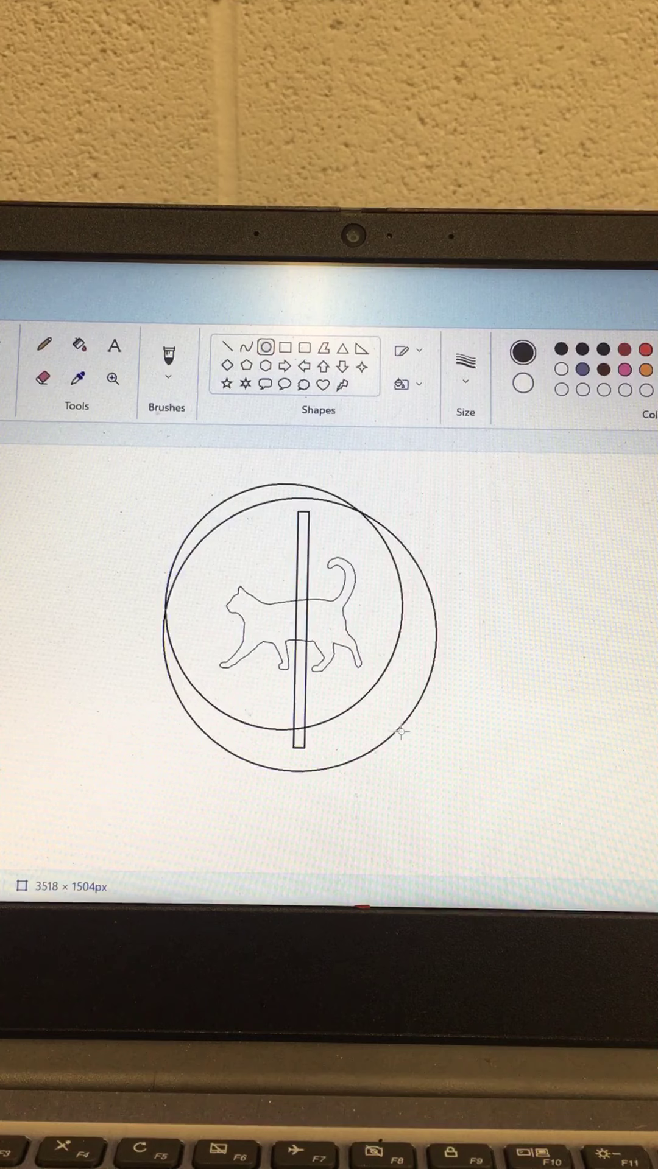
drag(402, 731, 412, 721)
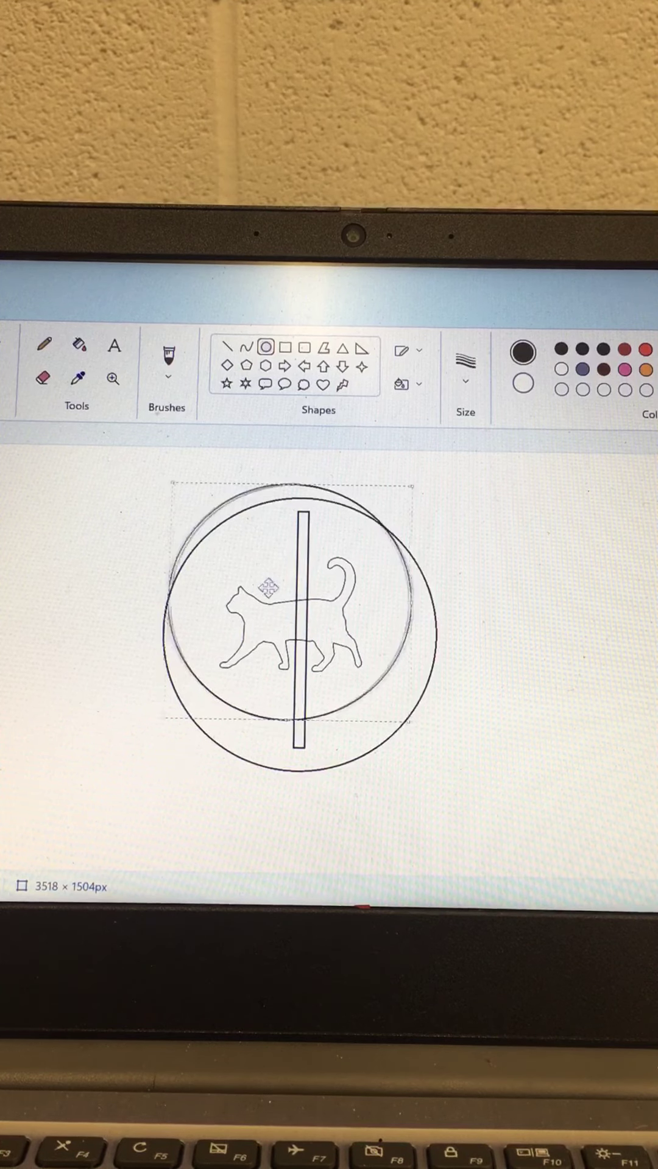
drag(268, 587, 276, 618)
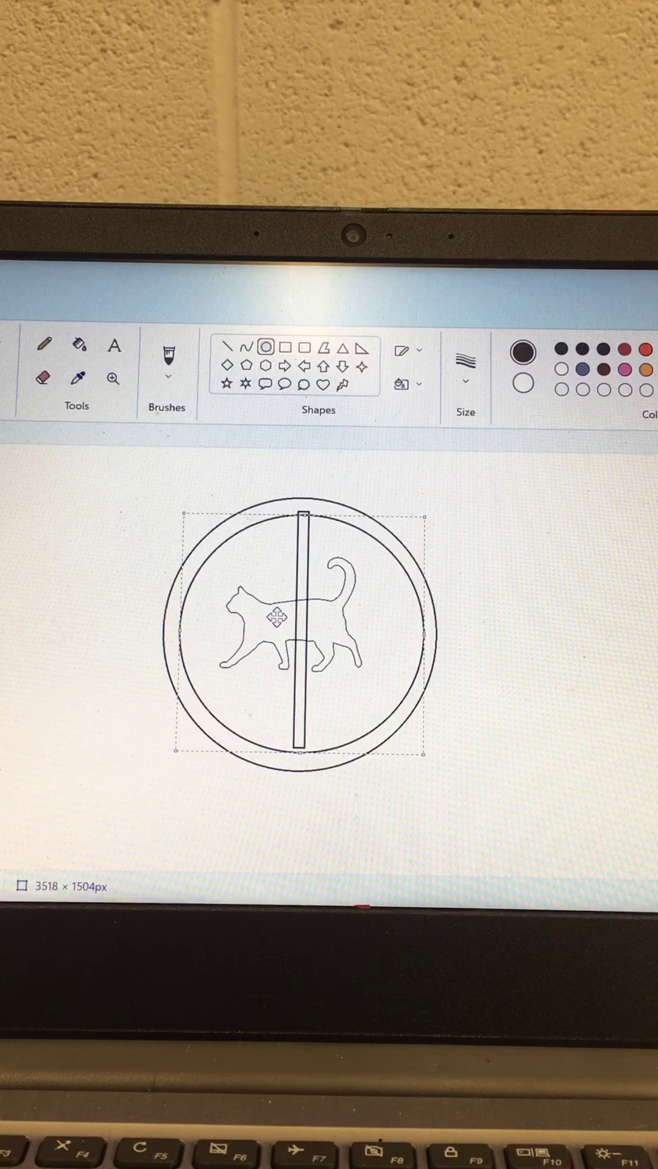
click(468, 498)
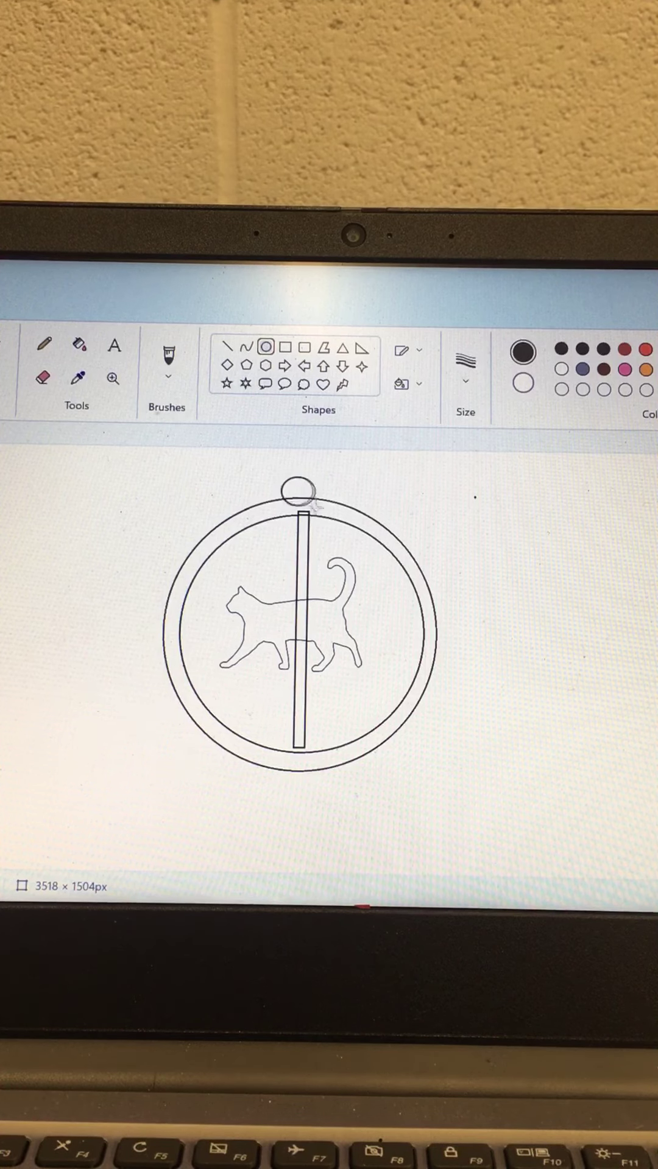
- Draw a small loop circle at the ring's top with a smaller circle inside it
drag(357, 471, 383, 491)
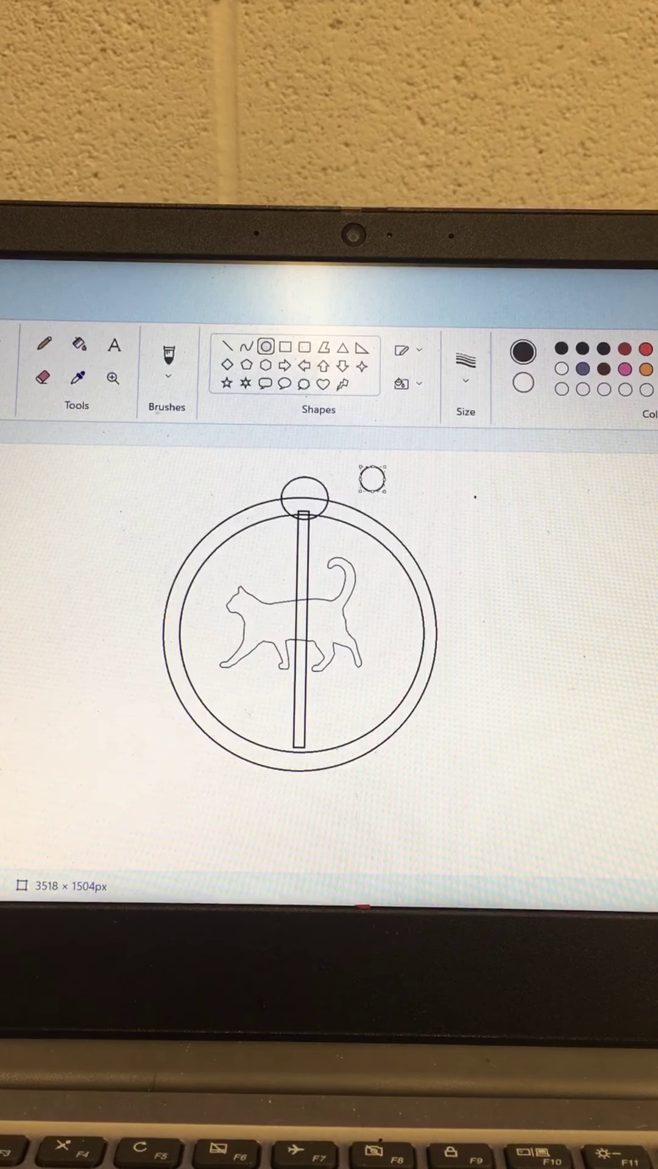
mouse_move(352, 458)
mouse_down()
mouse_move(399, 501)
mouse_move(314, 501)
mouse_up()
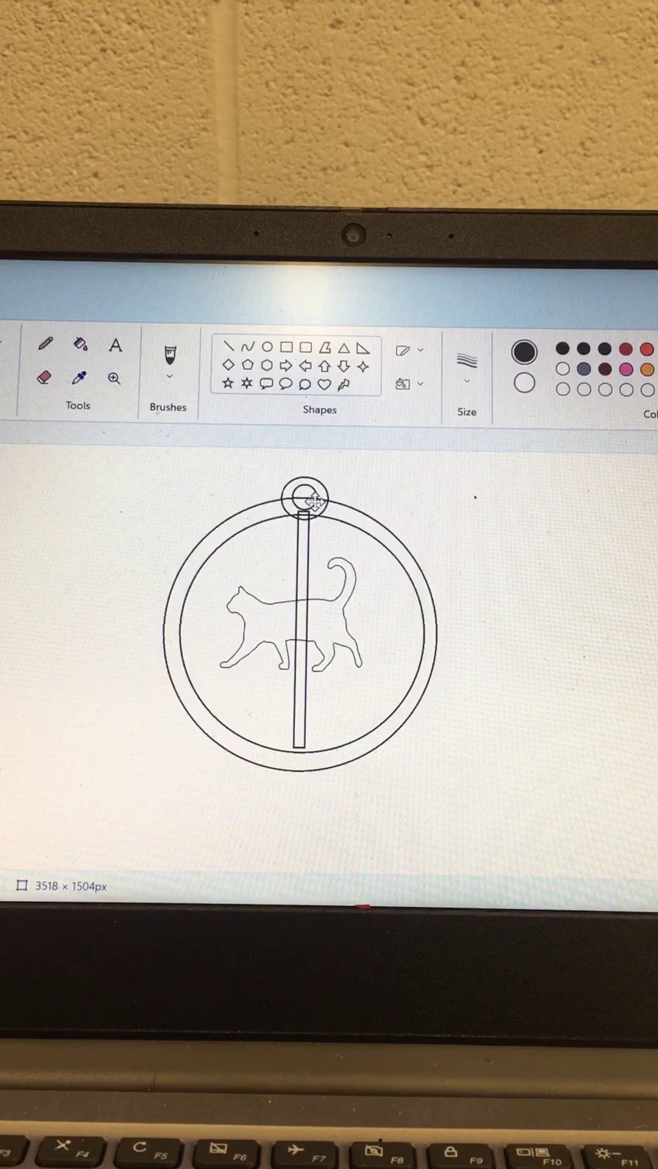
click(395, 481)
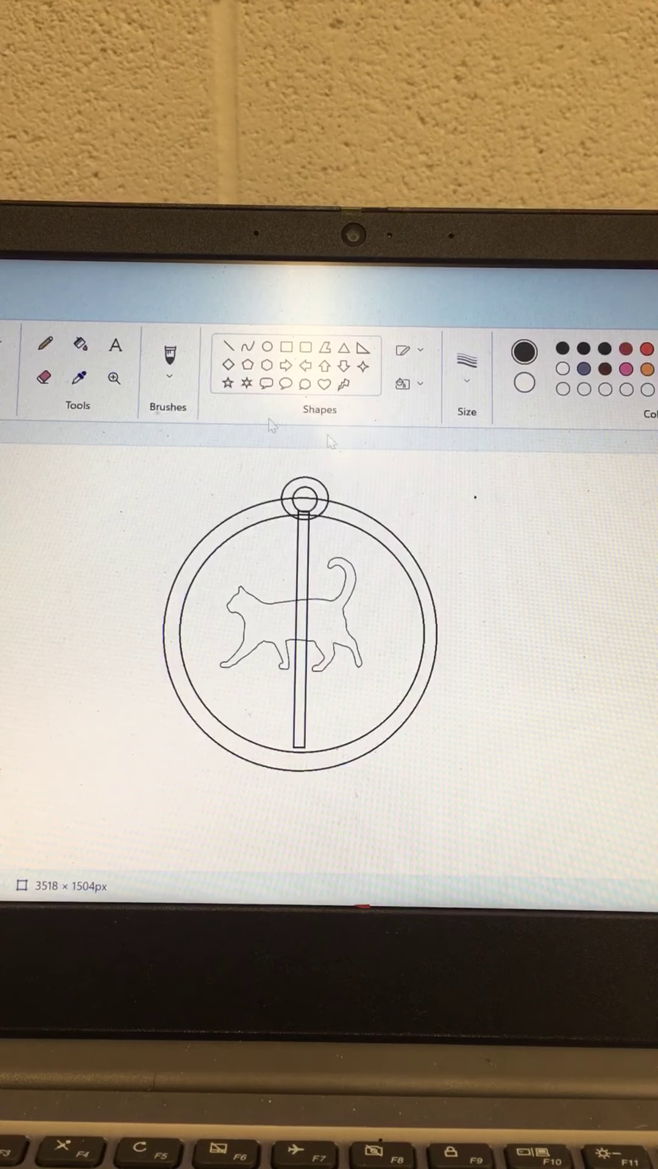
- Zoom in on the top loop and set up the Eraser with a chosen size
click(114, 378)
click(327, 540)
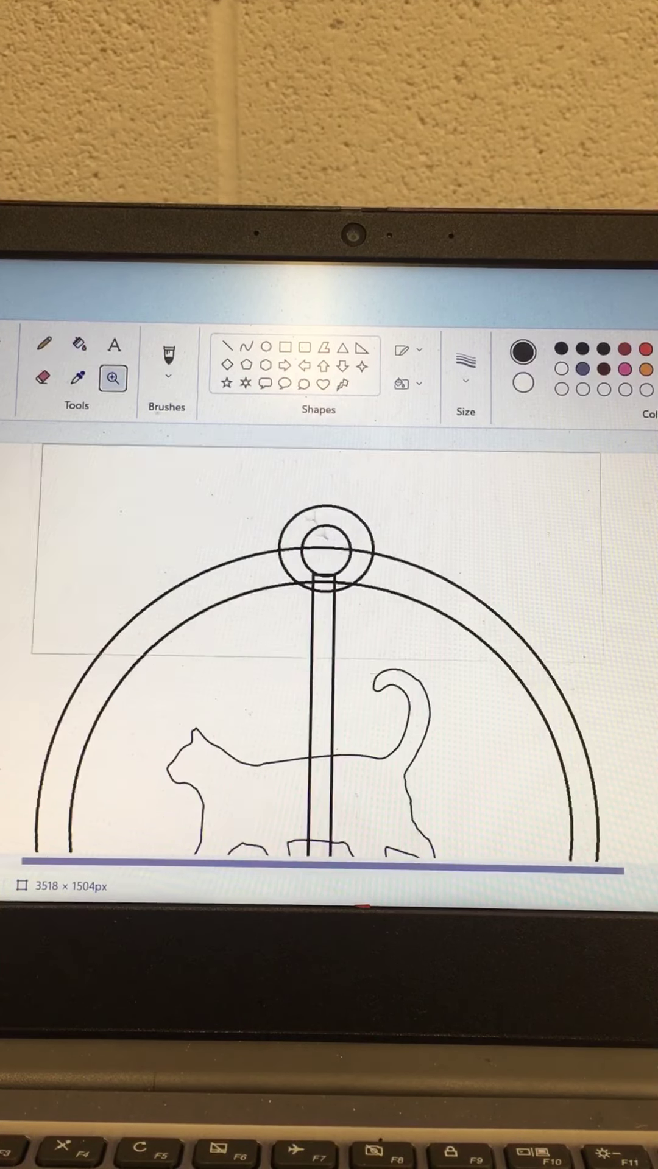
click(42, 377)
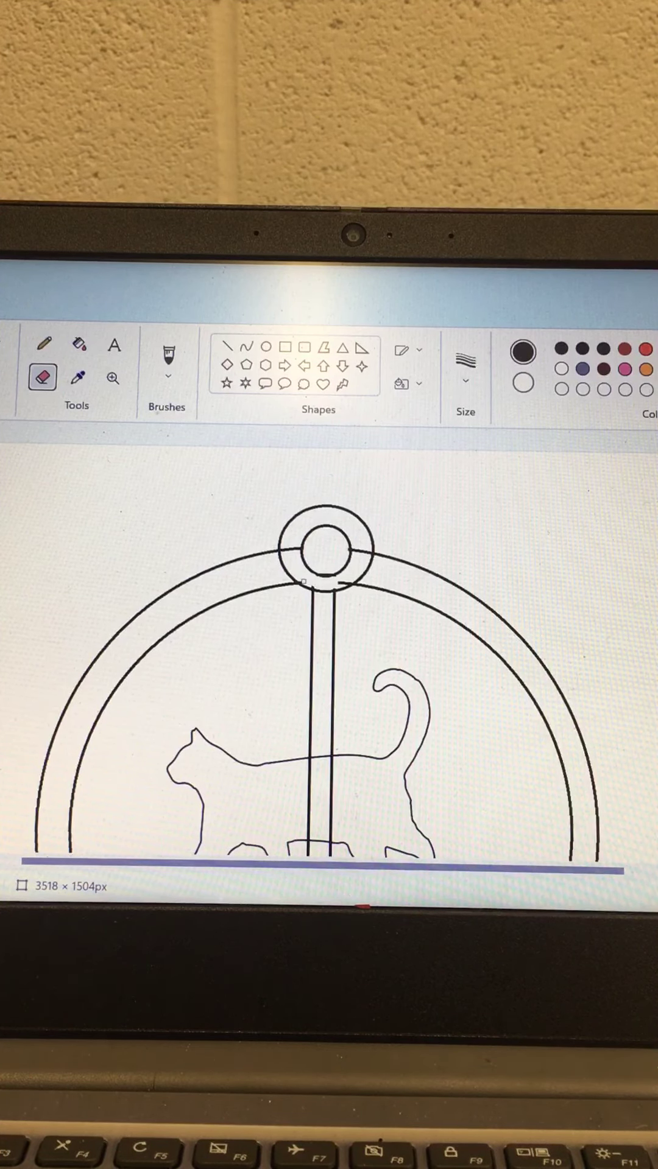
key(ctrl+z)
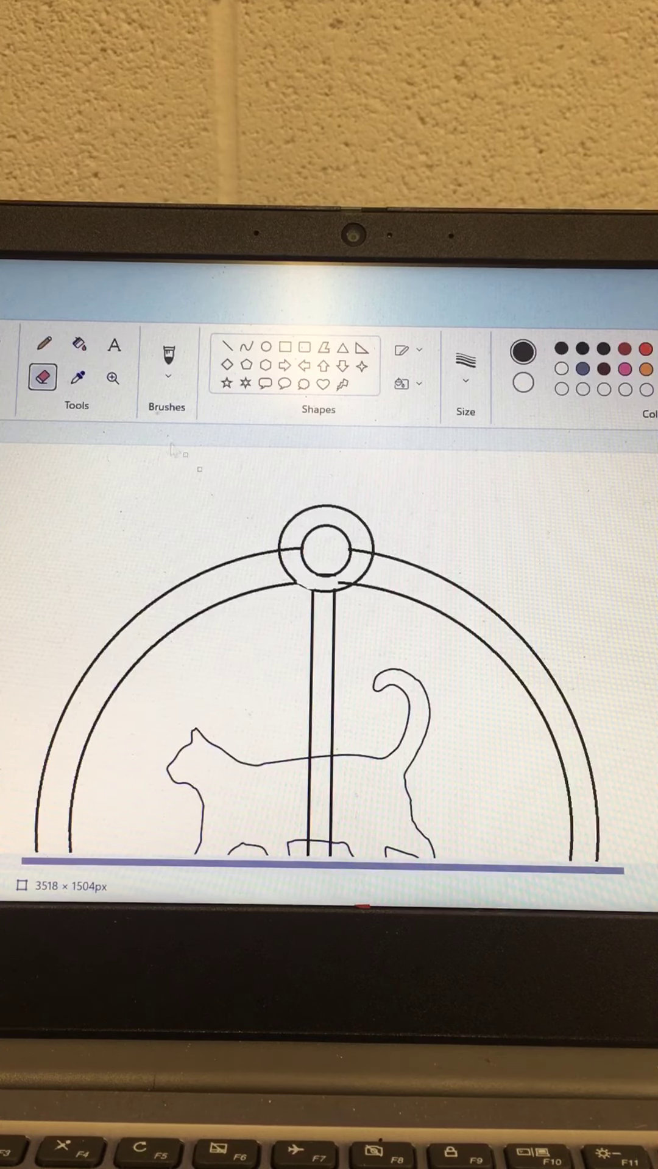
click(117, 382)
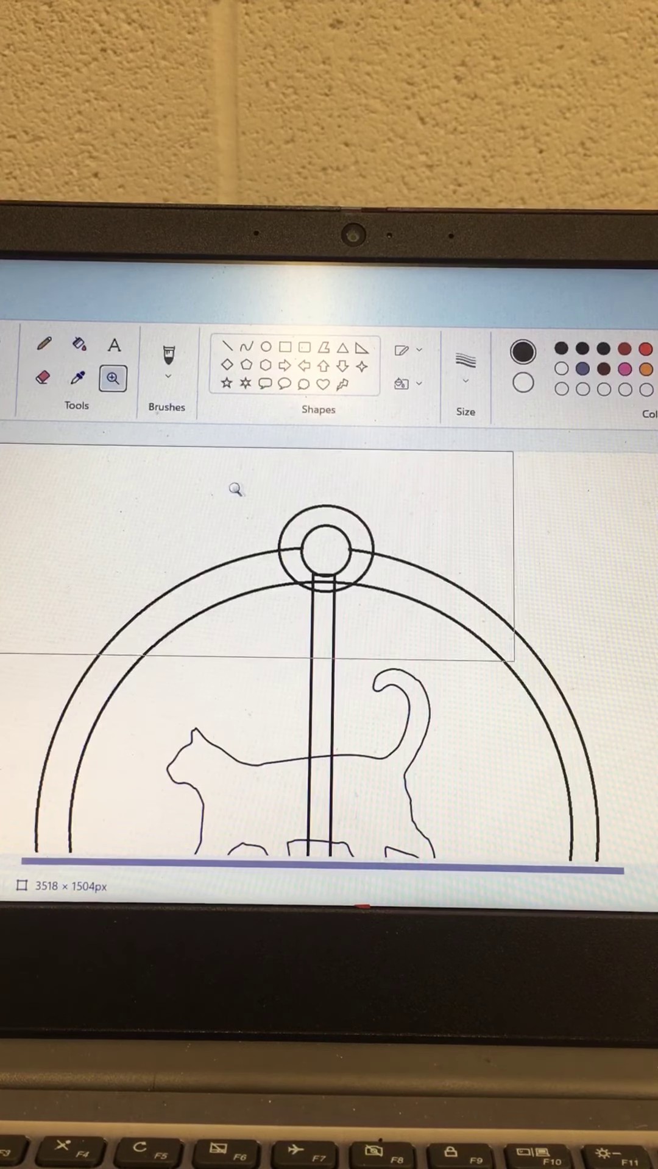
click(449, 595)
click(42, 377)
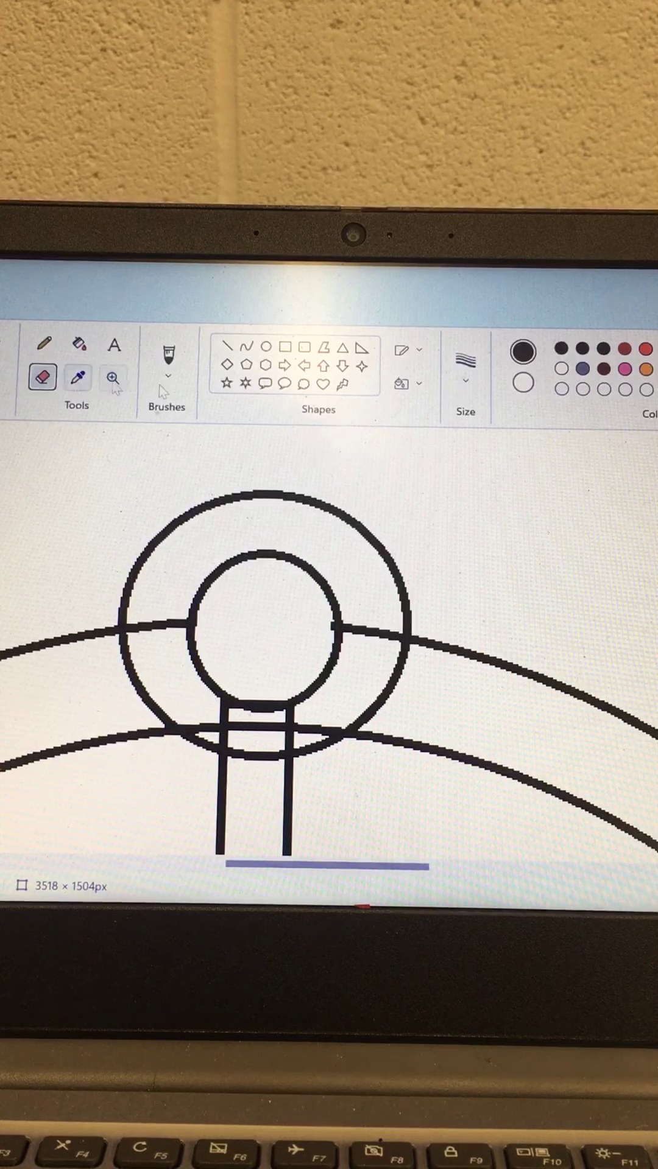
click(465, 365)
click(463, 532)
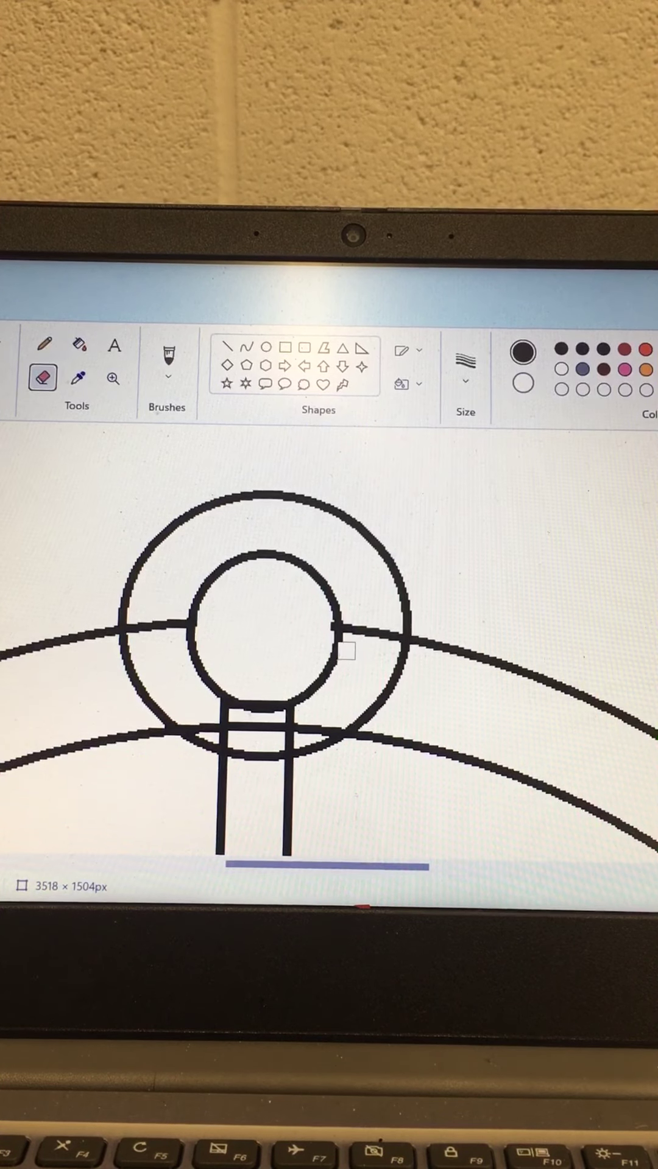
- Erase the ring lines inside the loop on both sides, undoing a mistaken erasure
drag(339, 628, 375, 633)
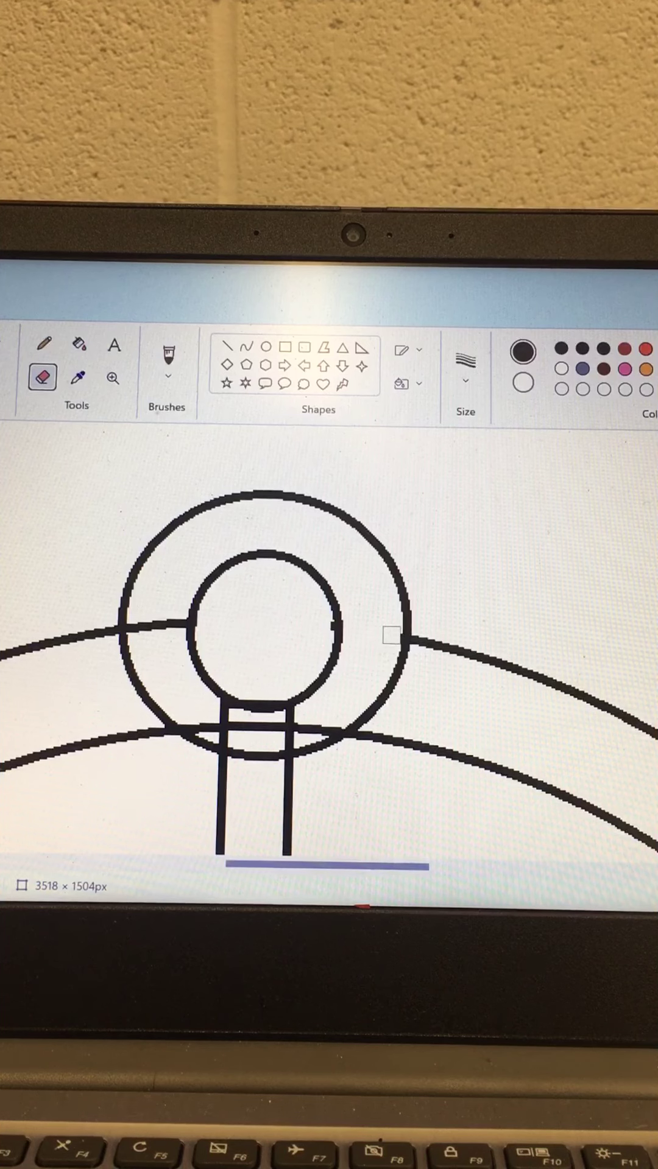
drag(175, 623, 144, 628)
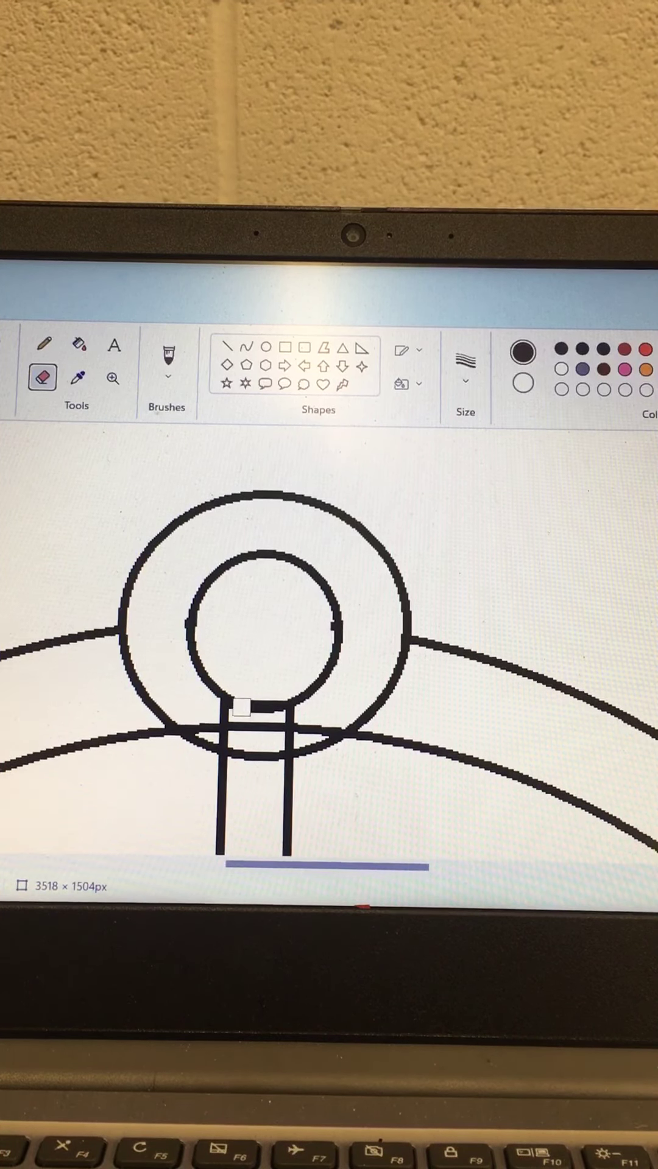
scroll(235, 627, down, 2)
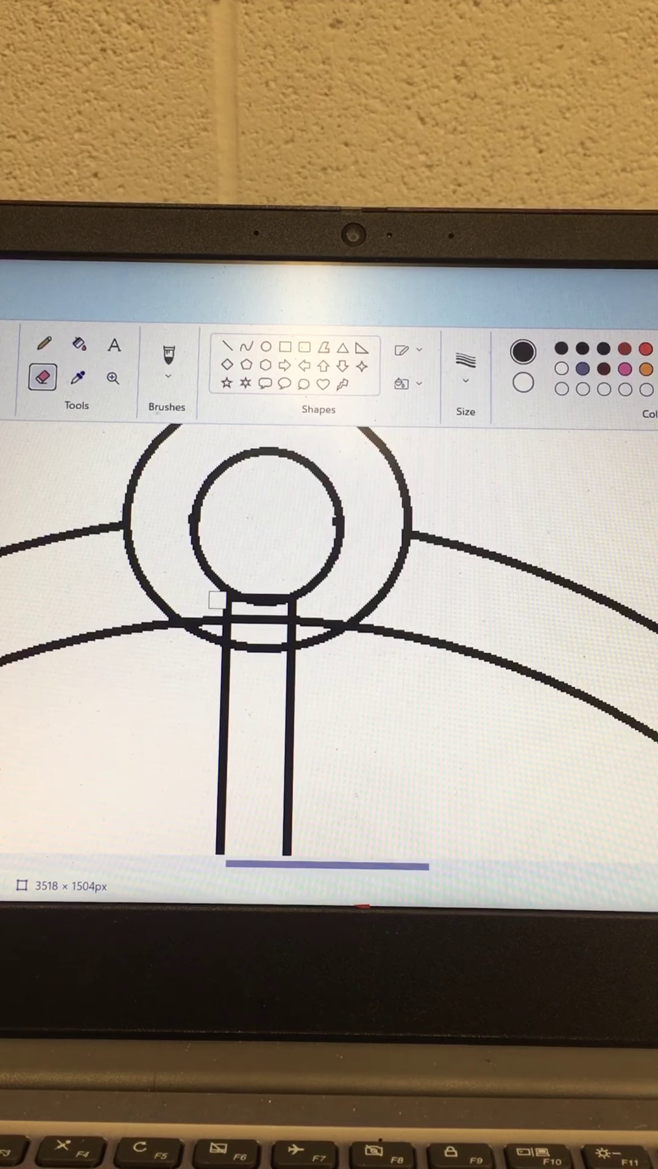
mouse_move(220, 604)
mouse_down()
mouse_move(241, 619)
mouse_move(272, 618)
mouse_up()
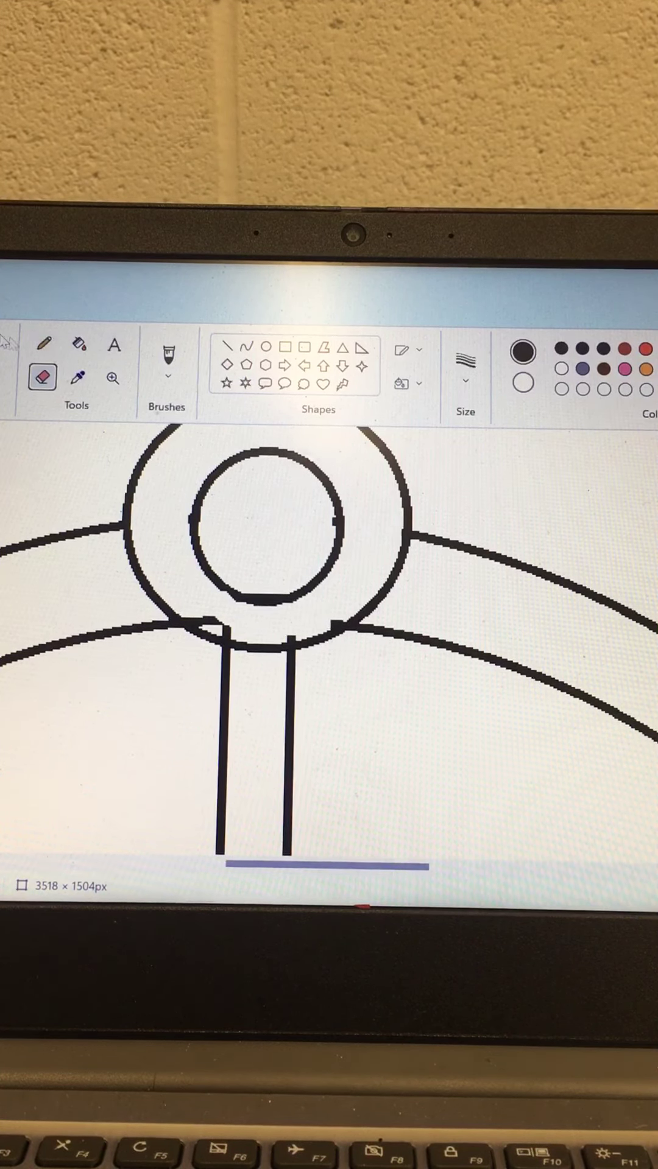
key(ctrl+z)
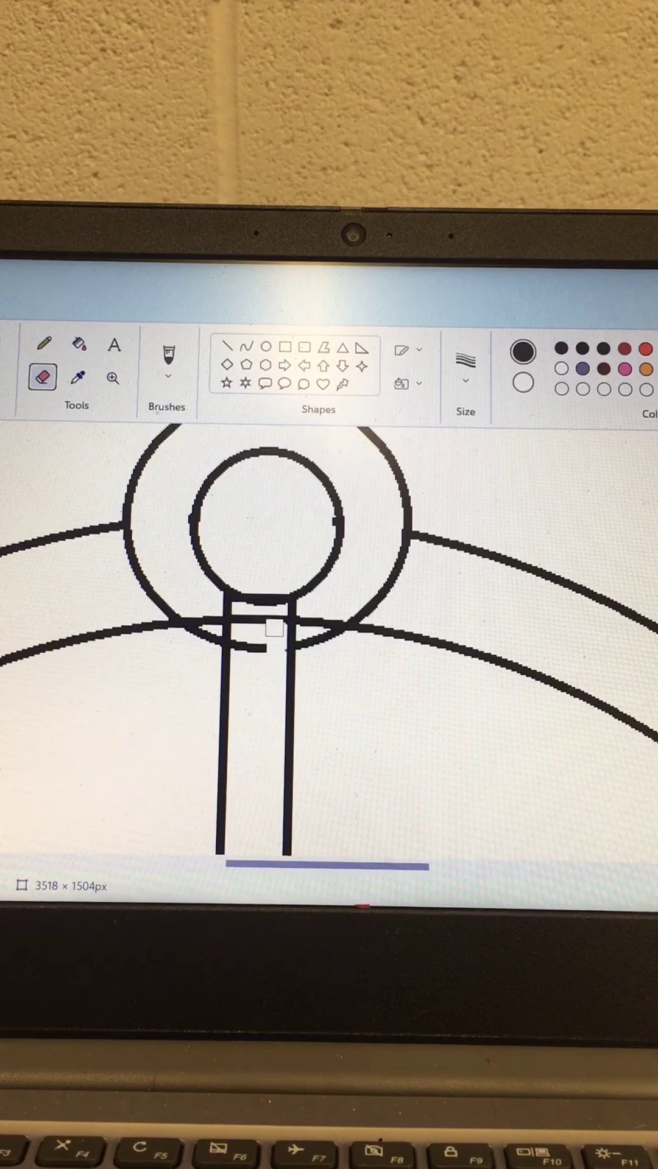
- Erase the cross line, leftover dot between the bars, and stray segment below the left arc
drag(274, 628, 256, 620)
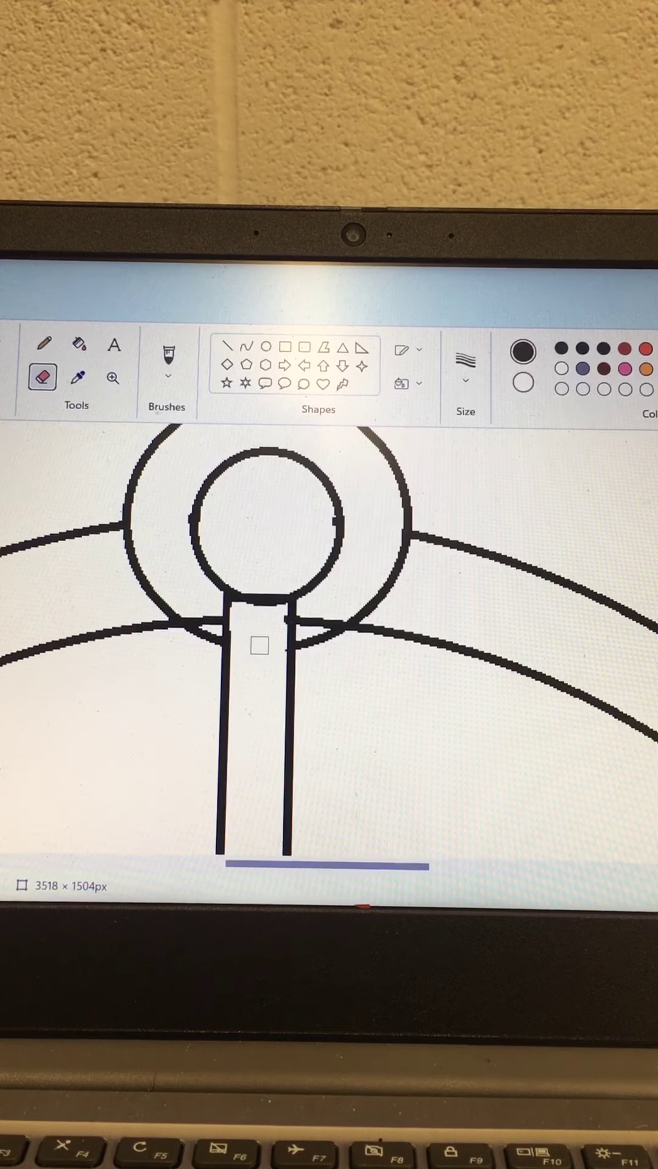
drag(238, 644, 302, 643)
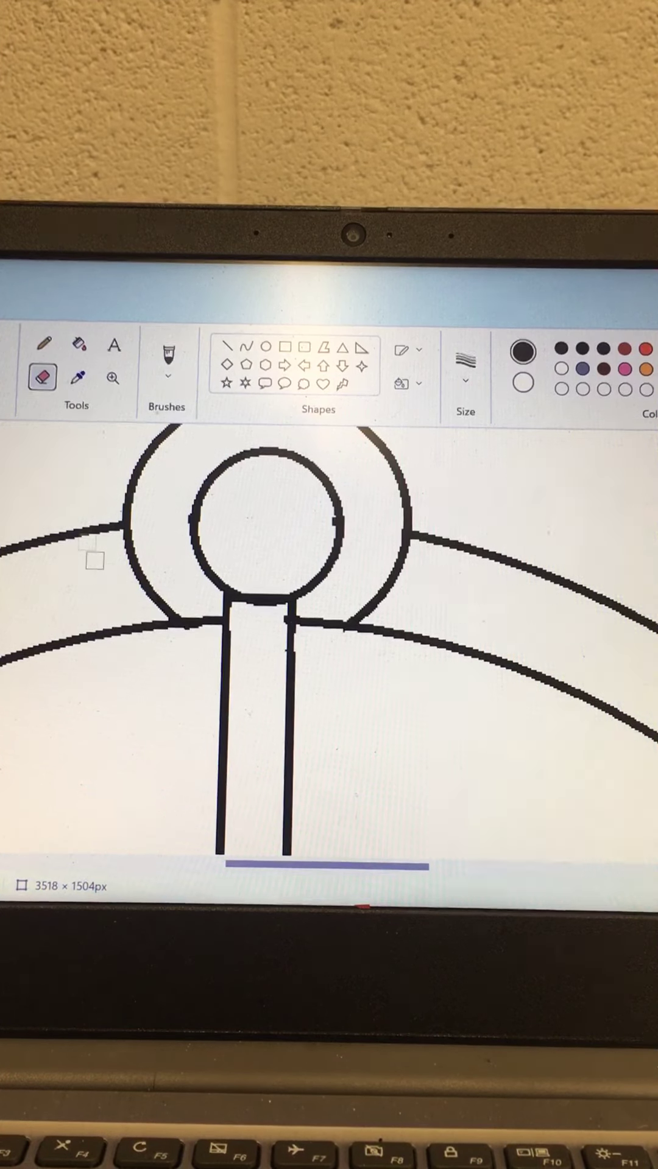
drag(138, 559, 153, 592)
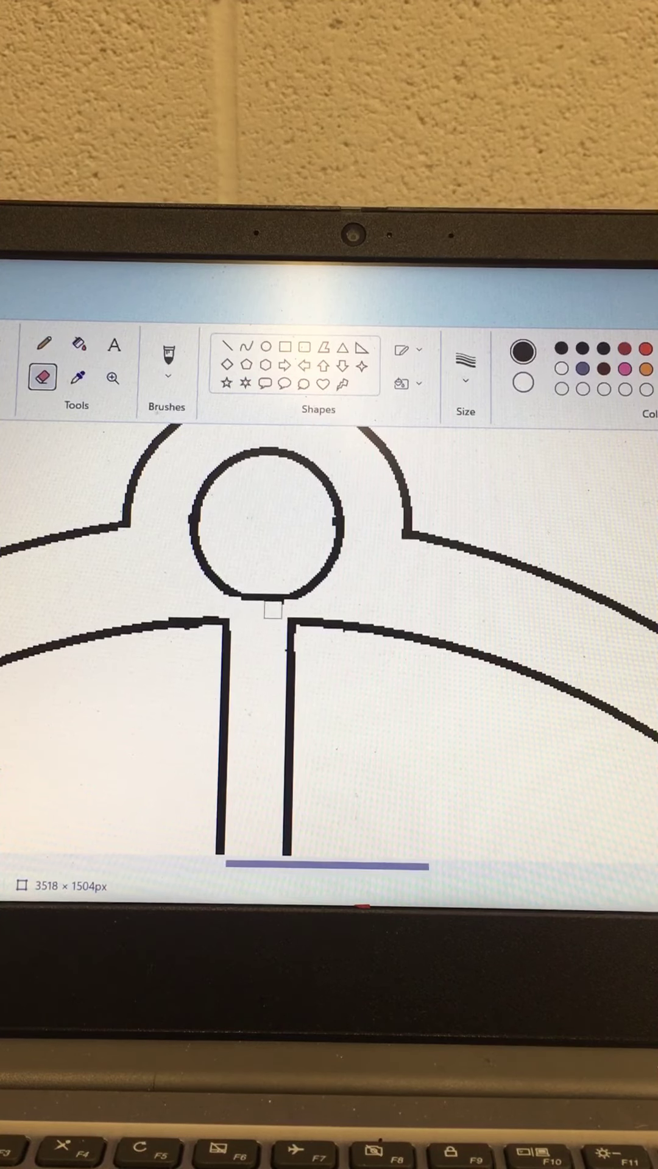
scroll(279, 610, down, 5)
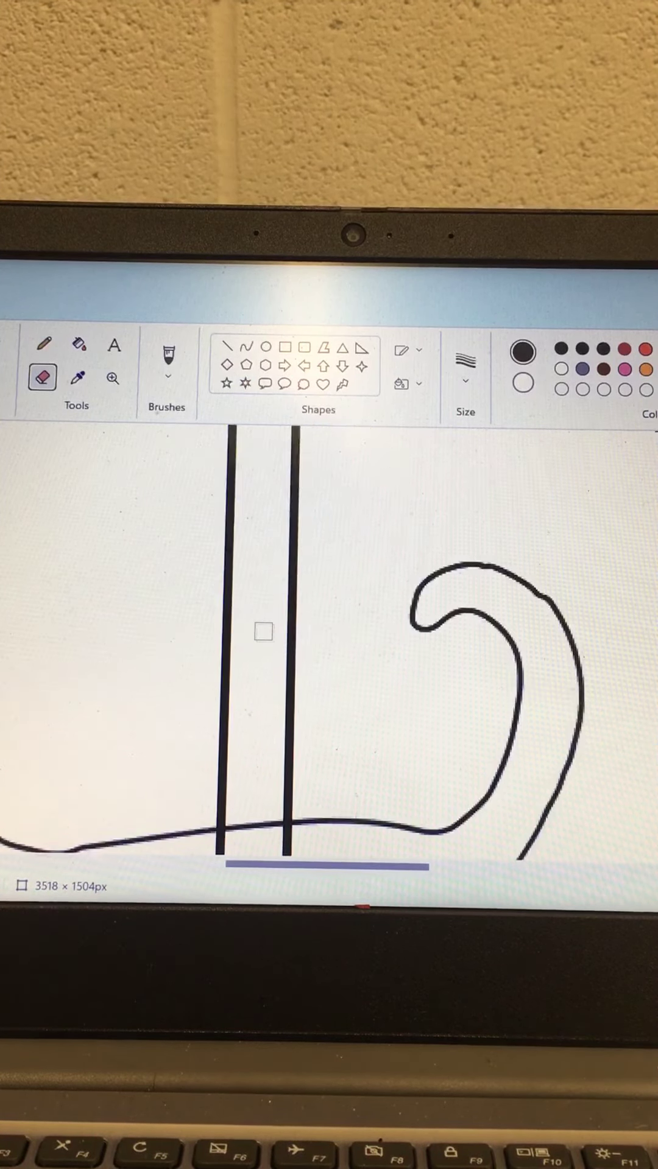
scroll(265, 607, down, 5)
- Erase the cat's body line, both bar lines and the belly line inside the cat
click(279, 504)
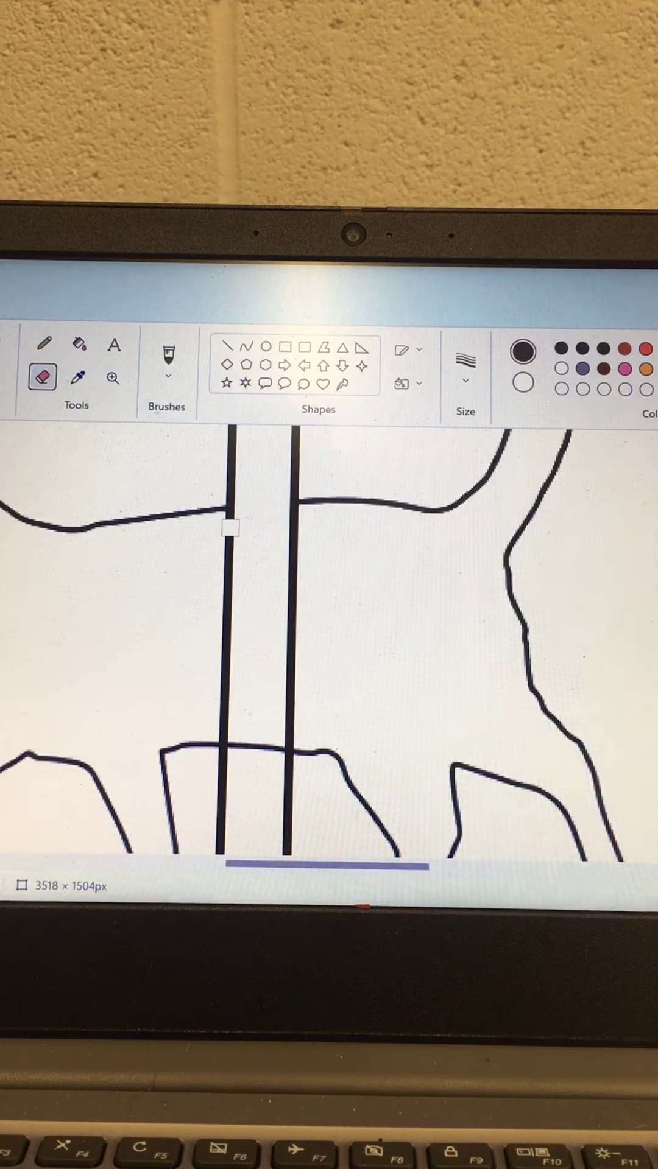
mouse_move(230, 517)
mouse_down()
mouse_move(230, 618)
mouse_move(220, 668)
mouse_move(223, 726)
mouse_up()
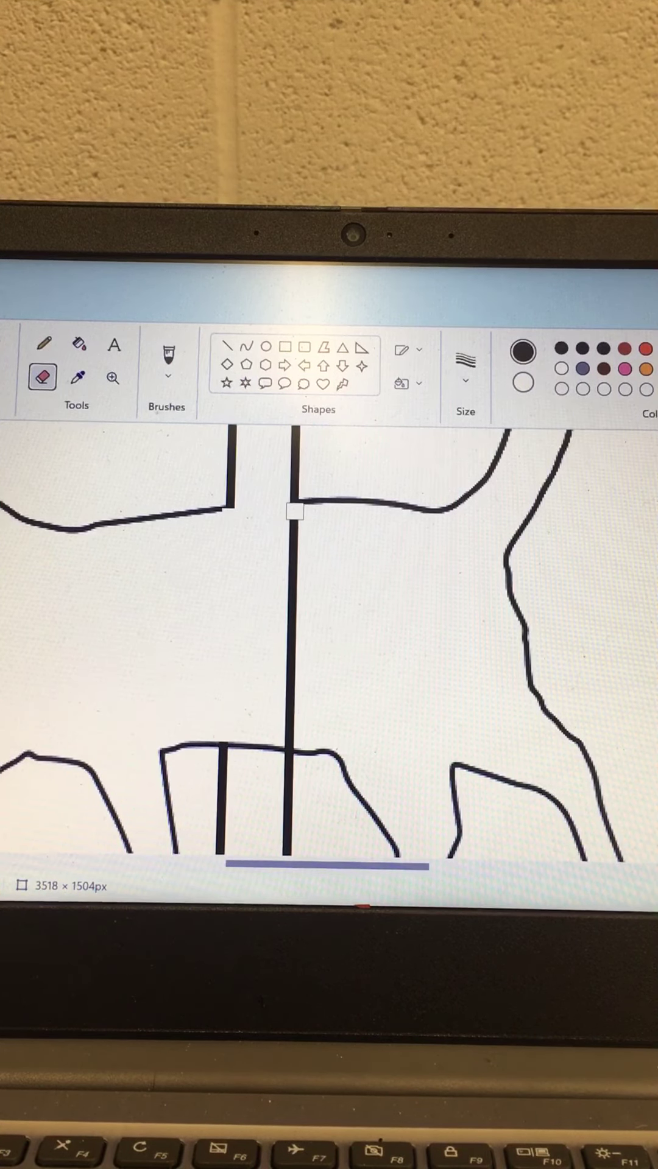
mouse_move(294, 511)
mouse_down()
mouse_move(292, 738)
mouse_move(287, 673)
mouse_up()
scroll(287, 673, down, 3)
scroll(255, 665, down, 3)
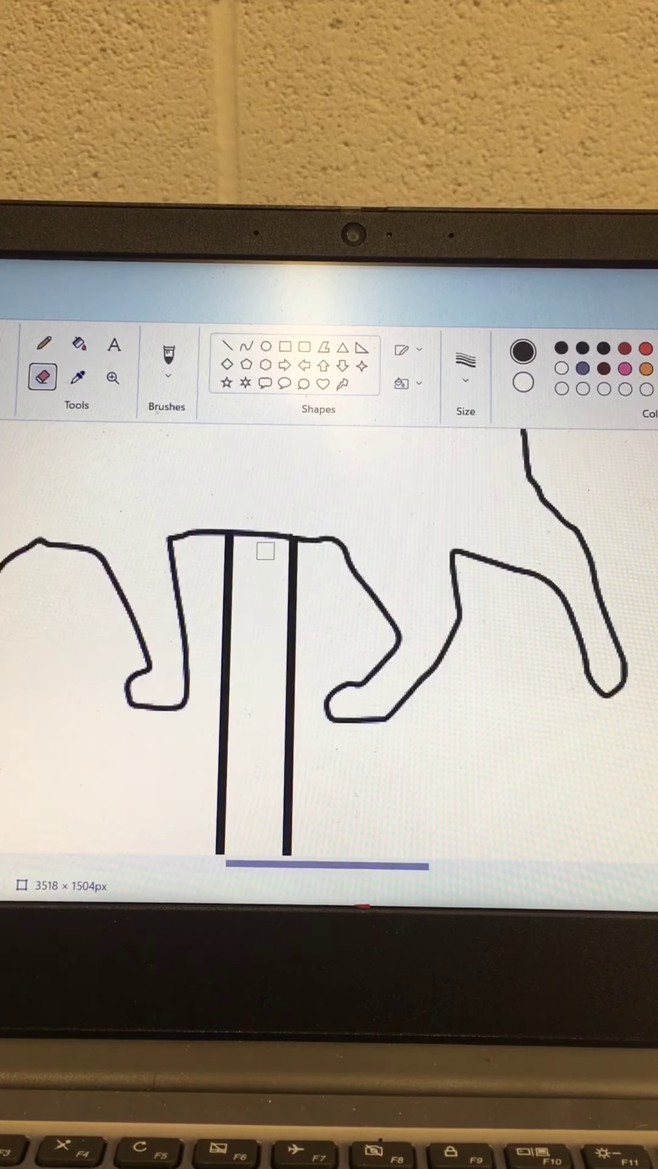
drag(241, 530, 282, 538)
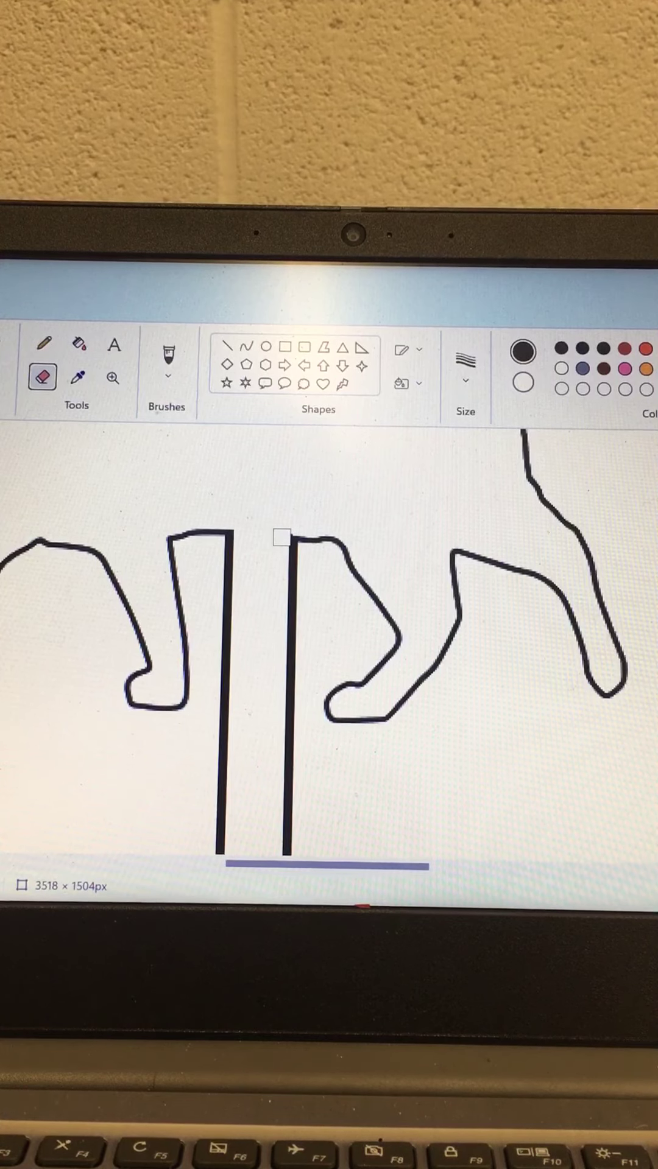
scroll(281, 537, down, 3)
scroll(251, 634, down, 8)
scroll(244, 556, up, 5)
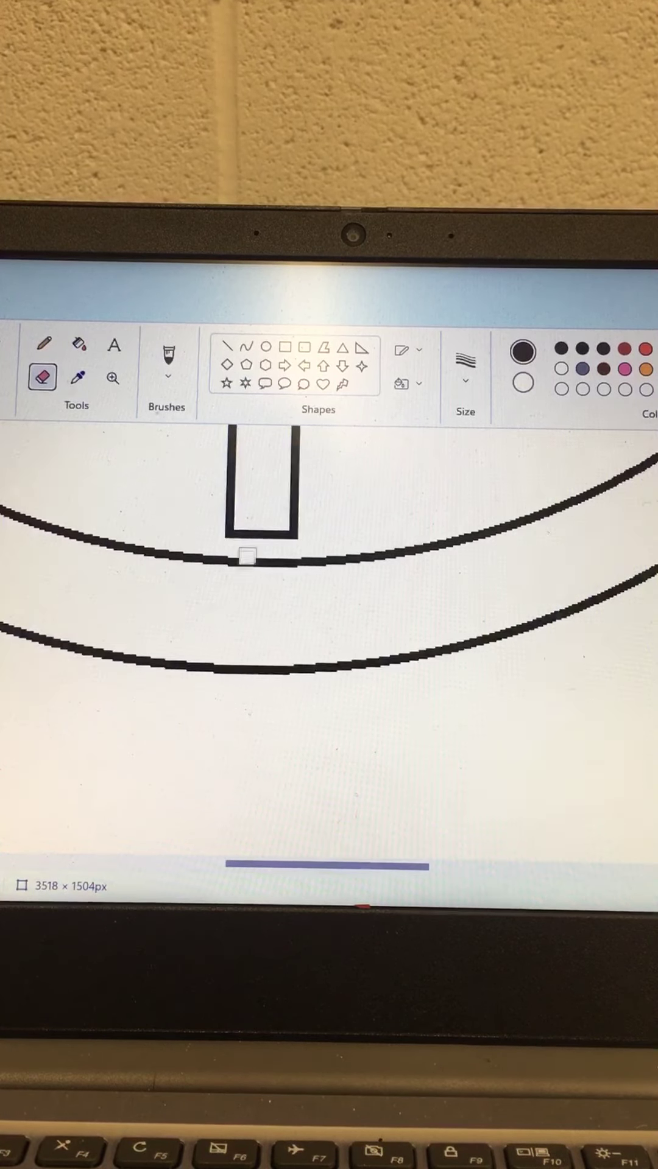
- Draw a longer rectangle extending the bar past the ring, then erase the inner ring line and leftover wall
click(283, 345)
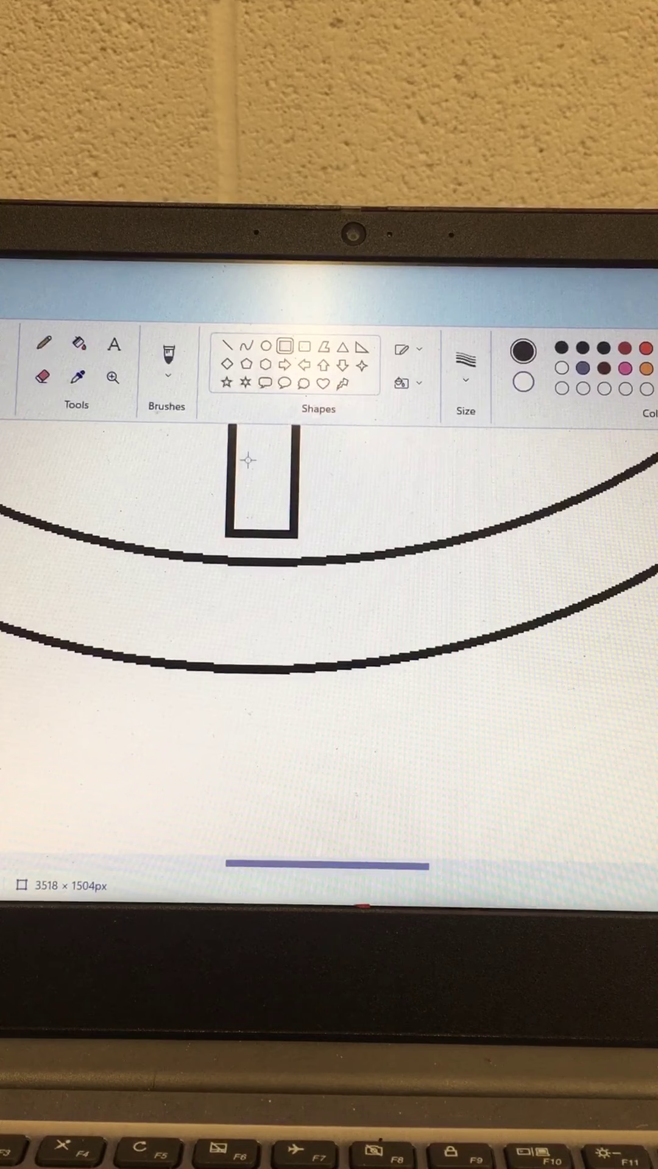
drag(230, 477, 290, 620)
click(42, 376)
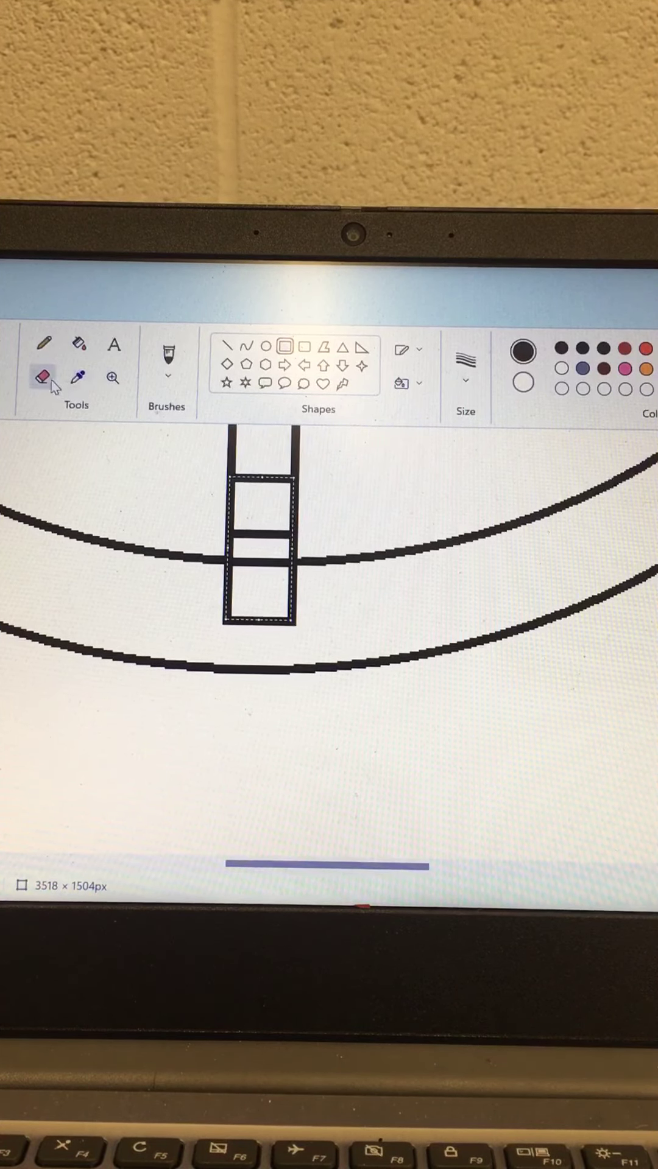
mouse_move(242, 478)
mouse_down()
mouse_move(267, 478)
mouse_move(241, 532)
mouse_move(239, 563)
mouse_up()
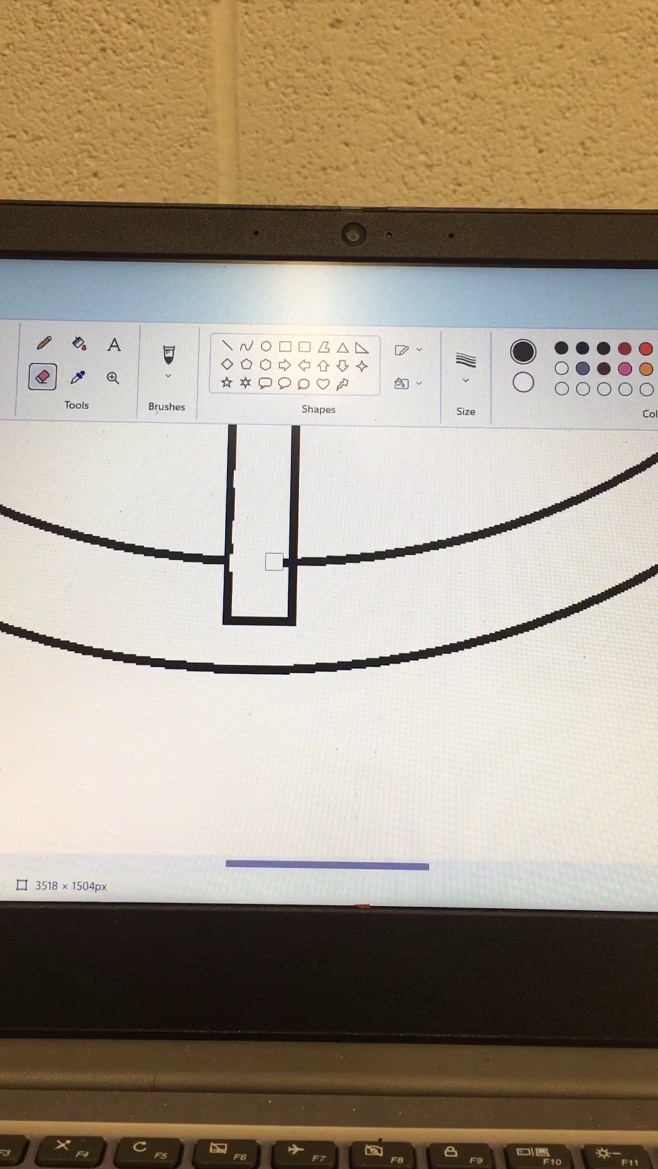
mouse_move(277, 586)
mouse_down()
mouse_move(293, 585)
mouse_move(223, 578)
mouse_up()
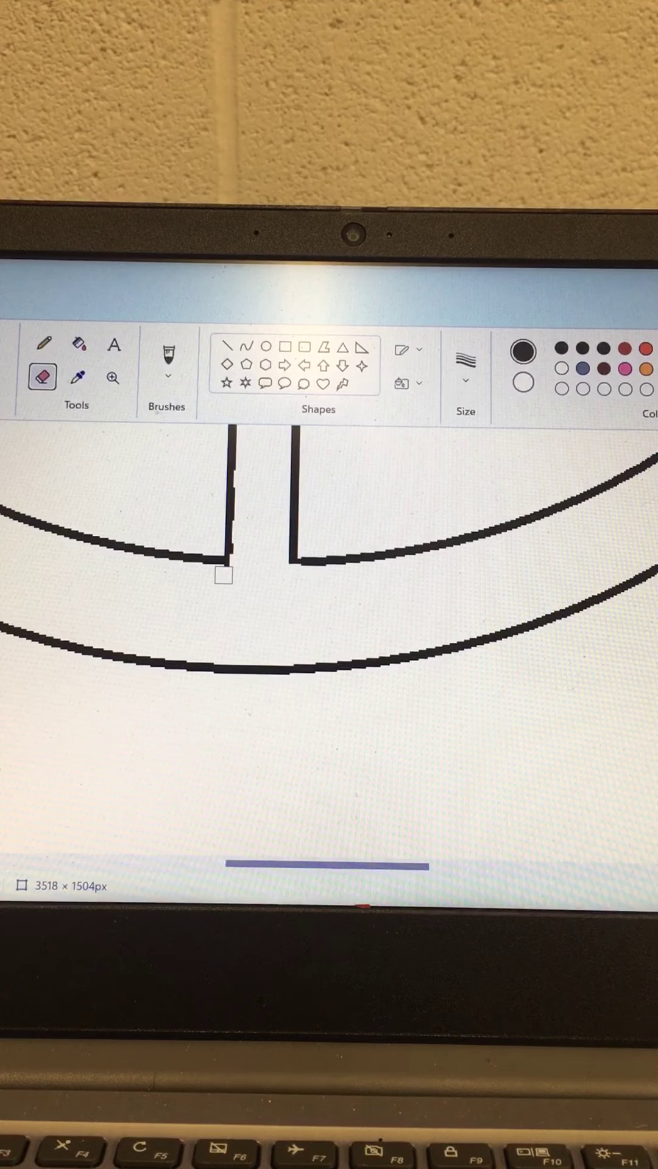
- Zoom out to view the whole ornament
click(112, 377)
right_click(197, 481)
right_click(71, 472)
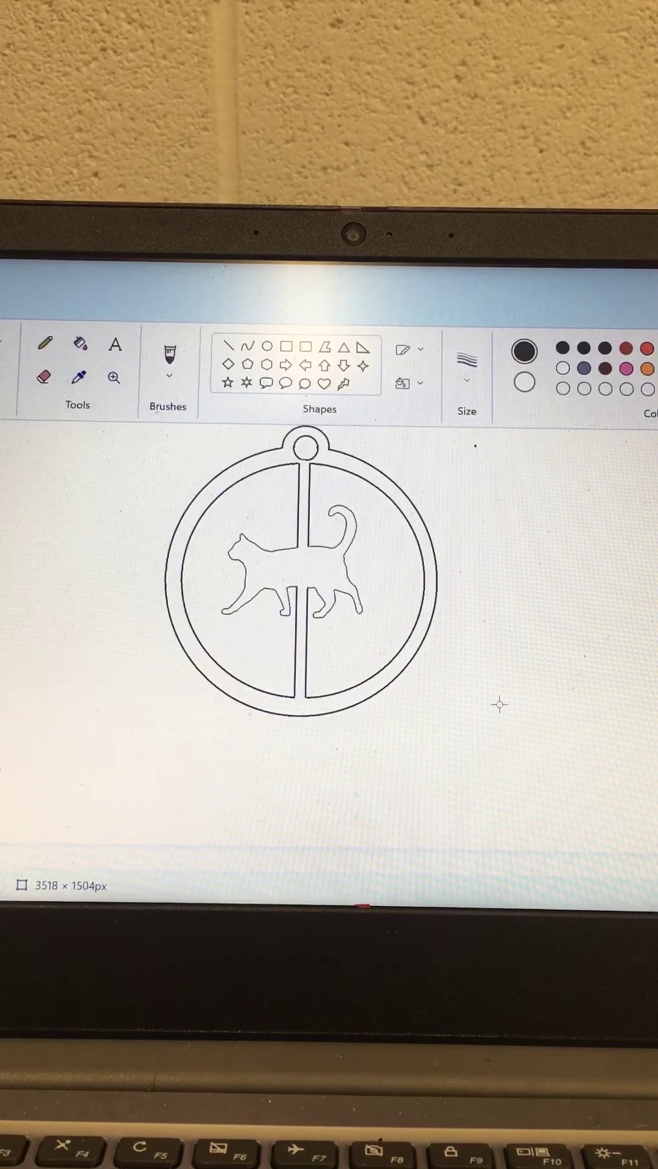
- Crop the canvas to a selection around the ornament and bring up the File menu
drag(539, 730, 81, 526)
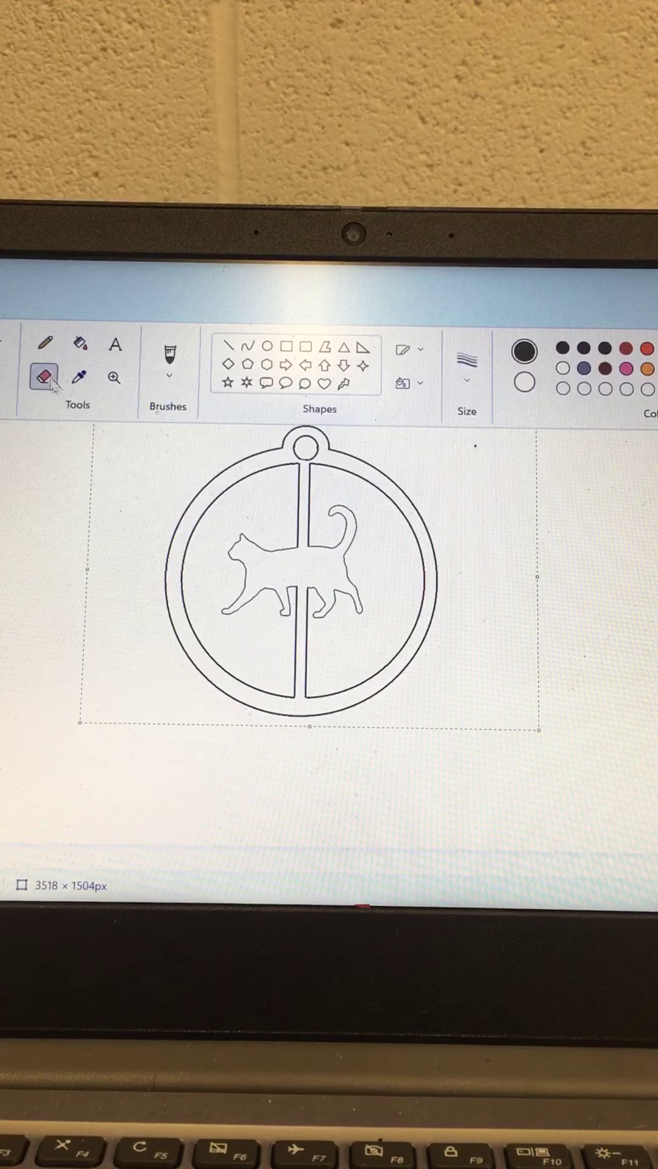
key(ctrl+shift+x)
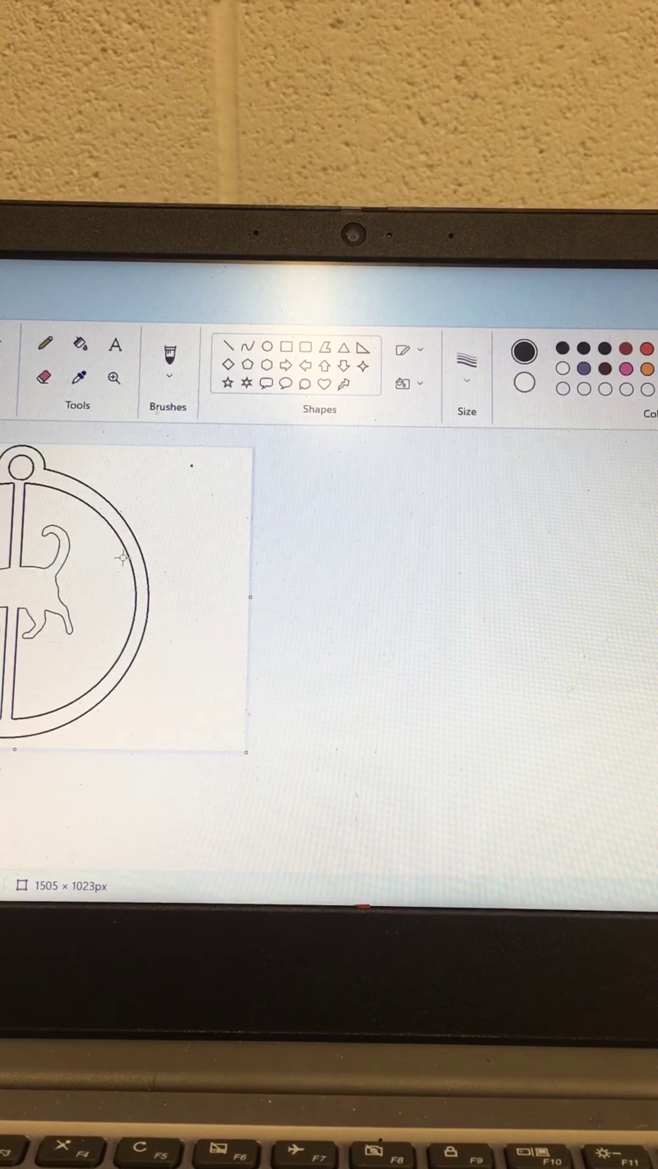
key(alt+f)
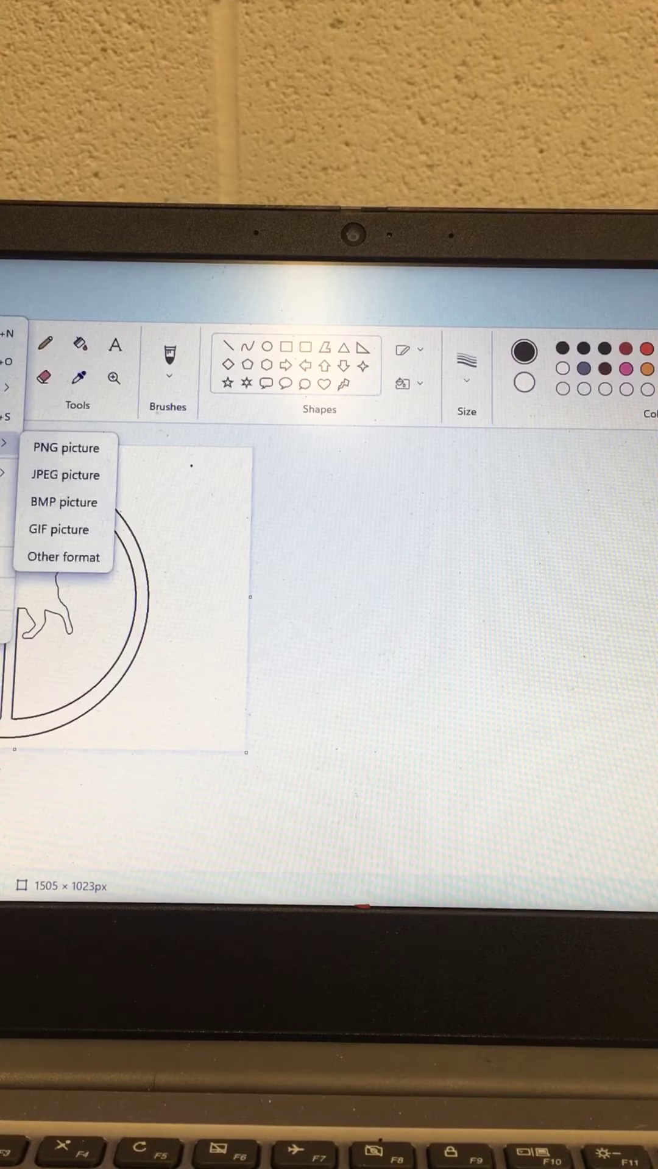
- Save the ornament as a JPEG picture named 'kitty ornament'
click(87, 484)
text(k)
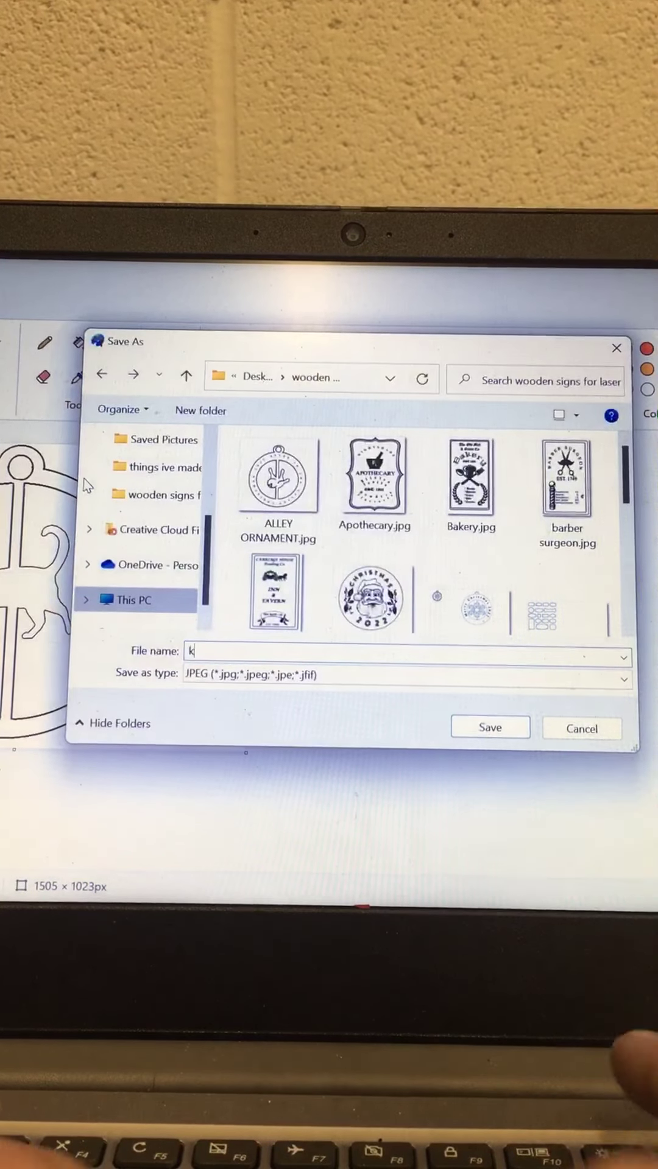
text(itty ornament)
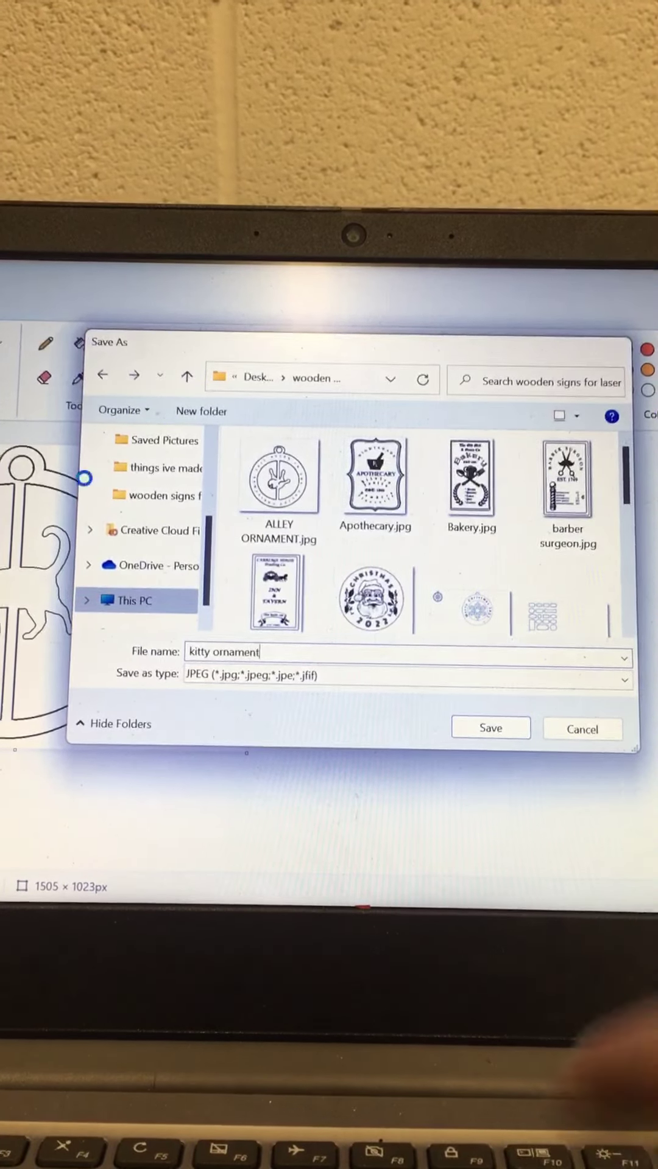
key(Return)
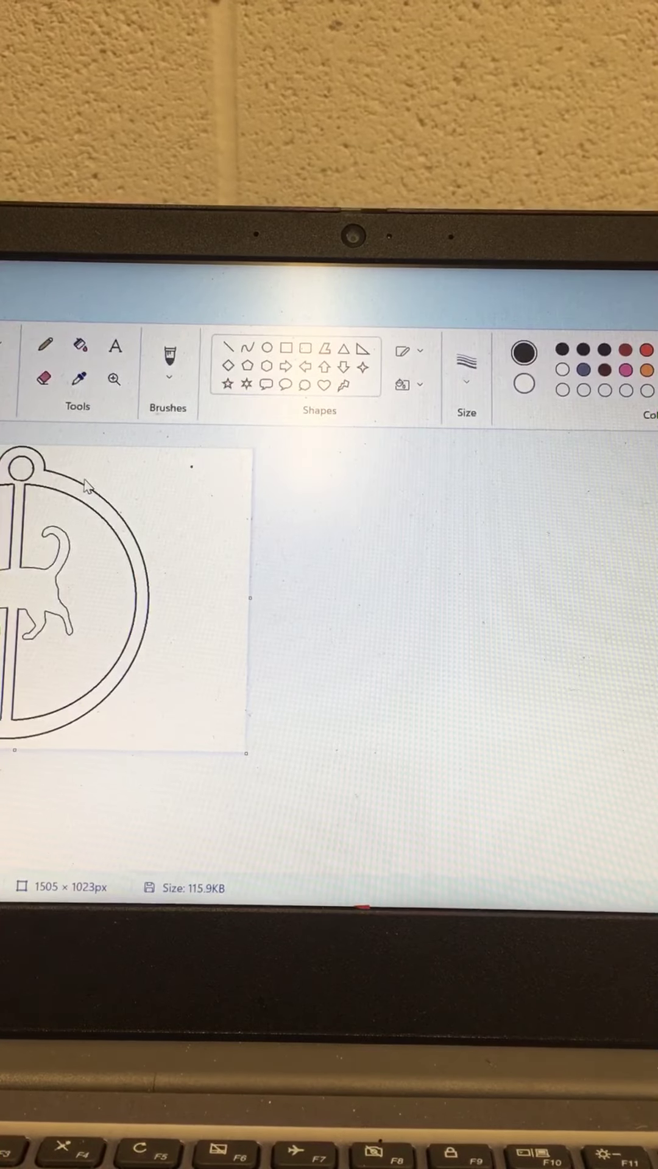